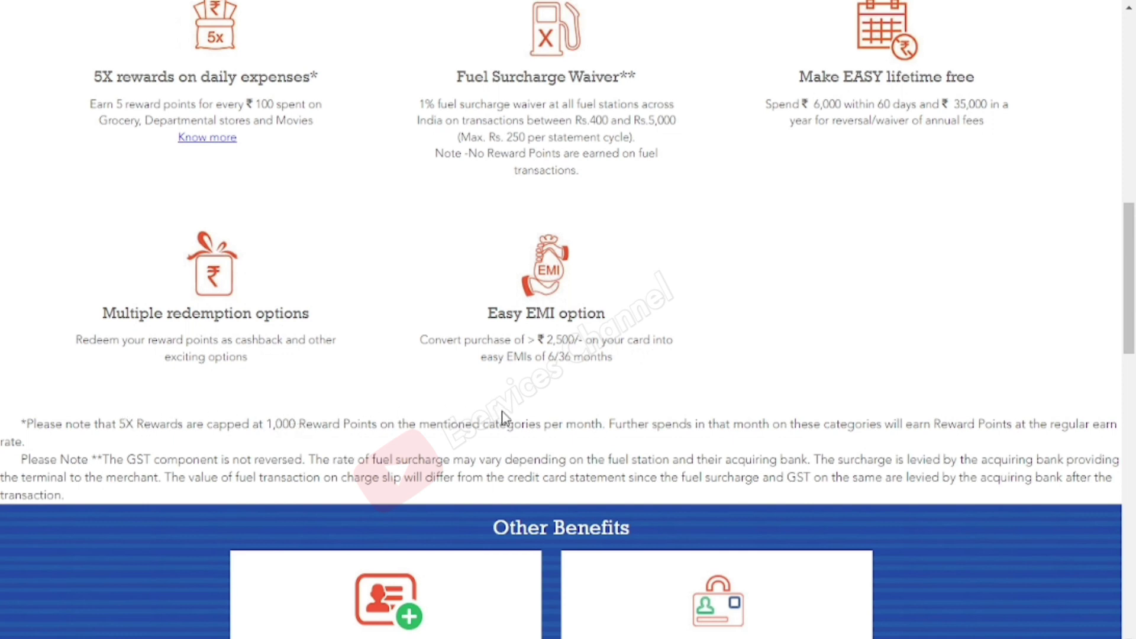
scroll(502, 417, "down", 5)
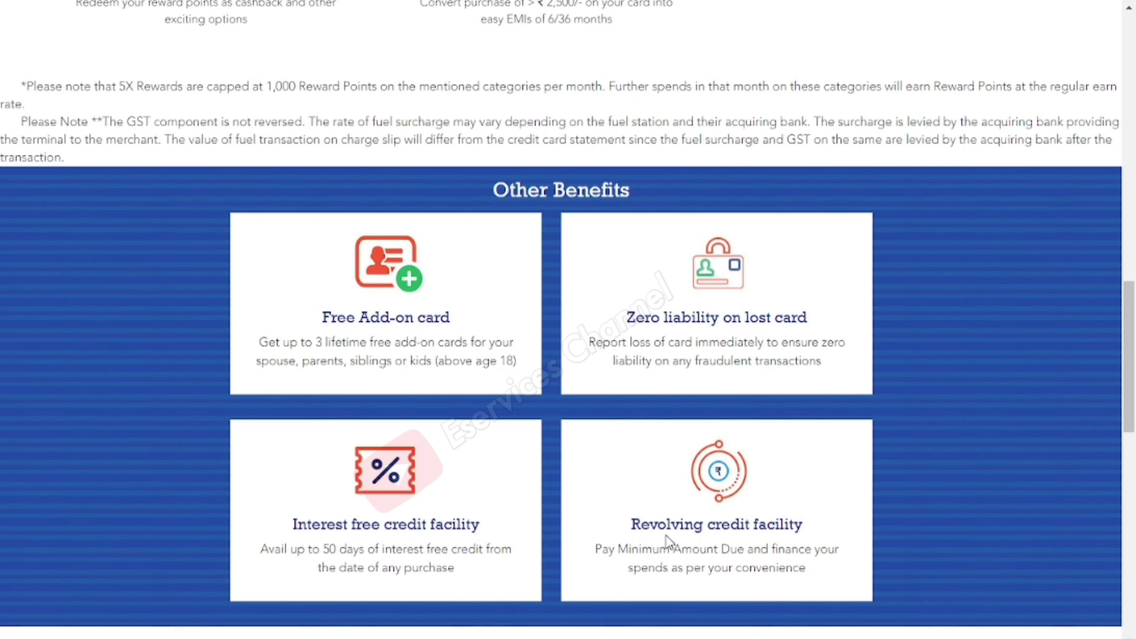
scroll(666, 539, "down", 1)
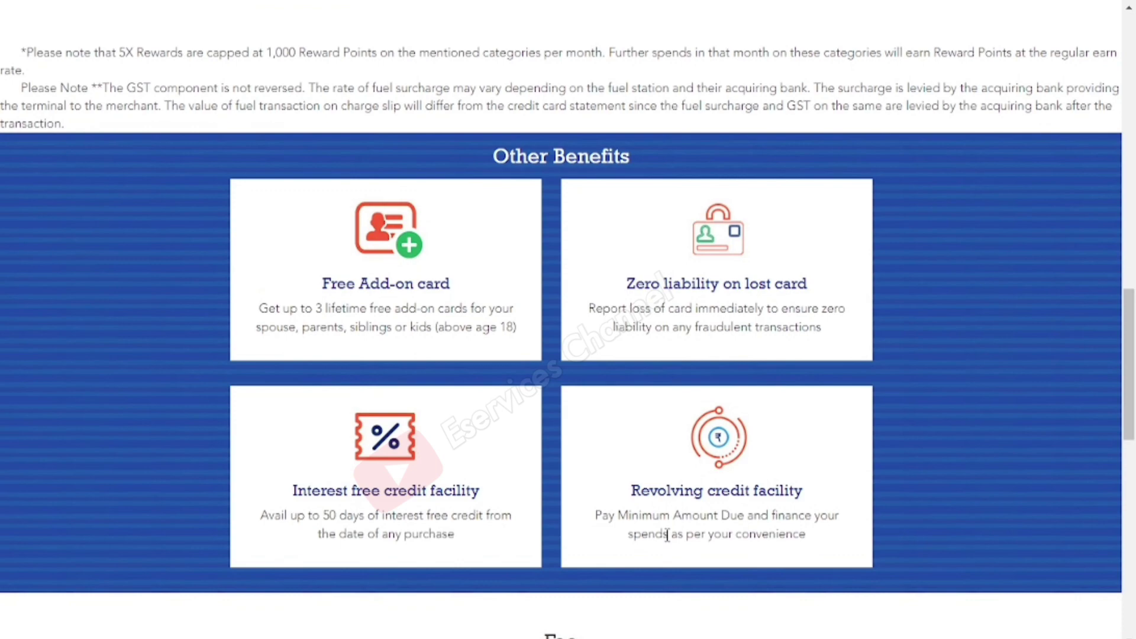
scroll(667, 535, "down", 7)
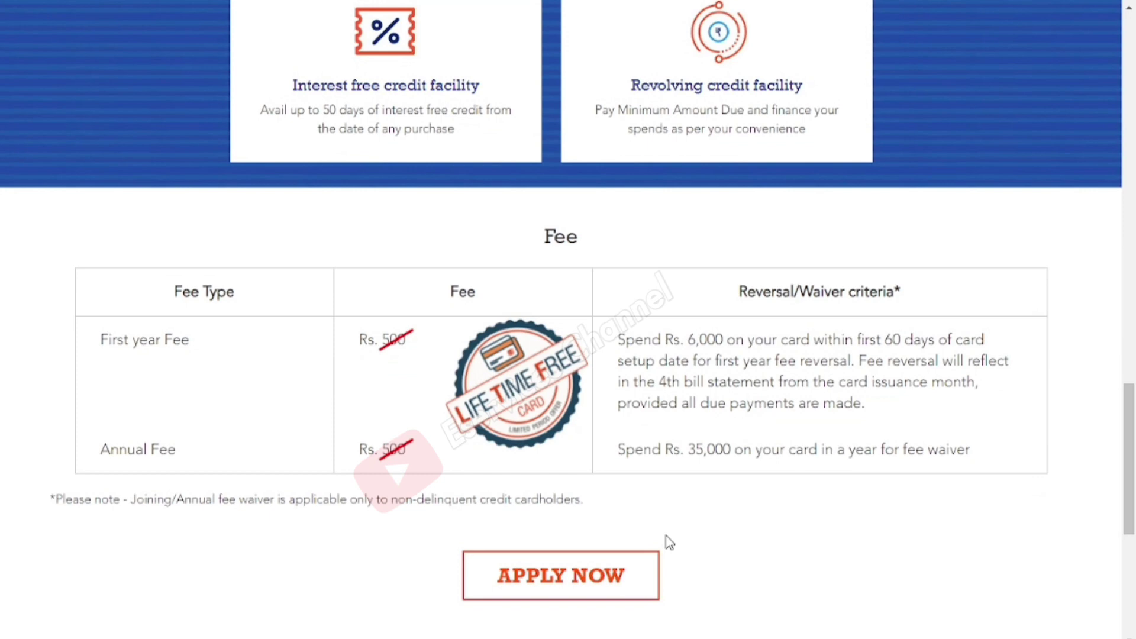
scroll(668, 542, "down", 1)
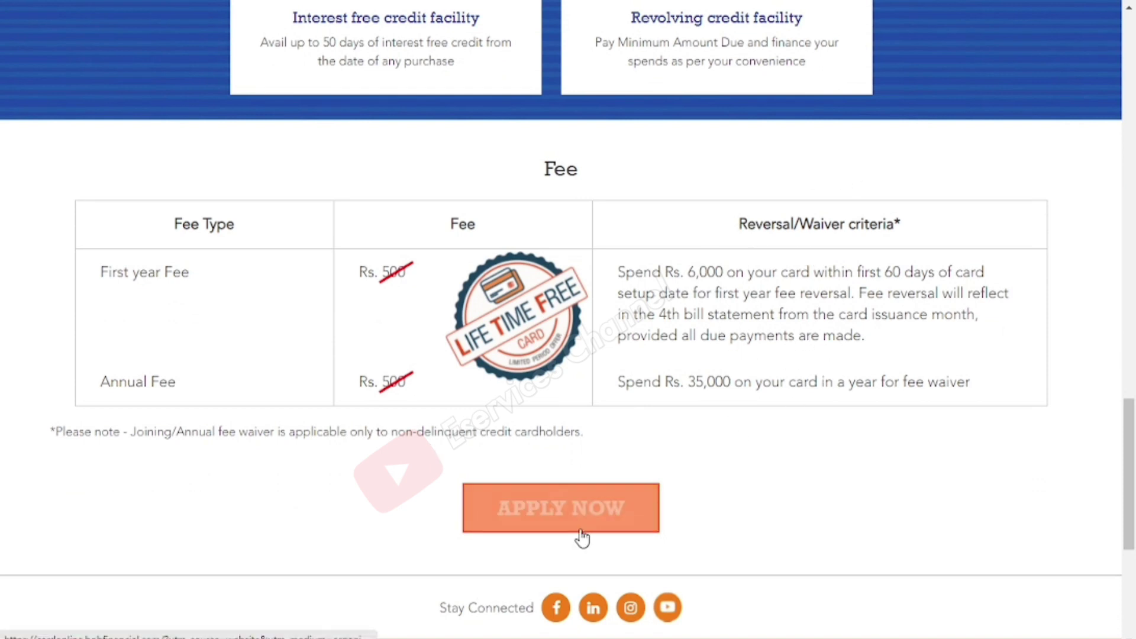
Start the credit card application and set the title to Mr.
left_click(603, 516)
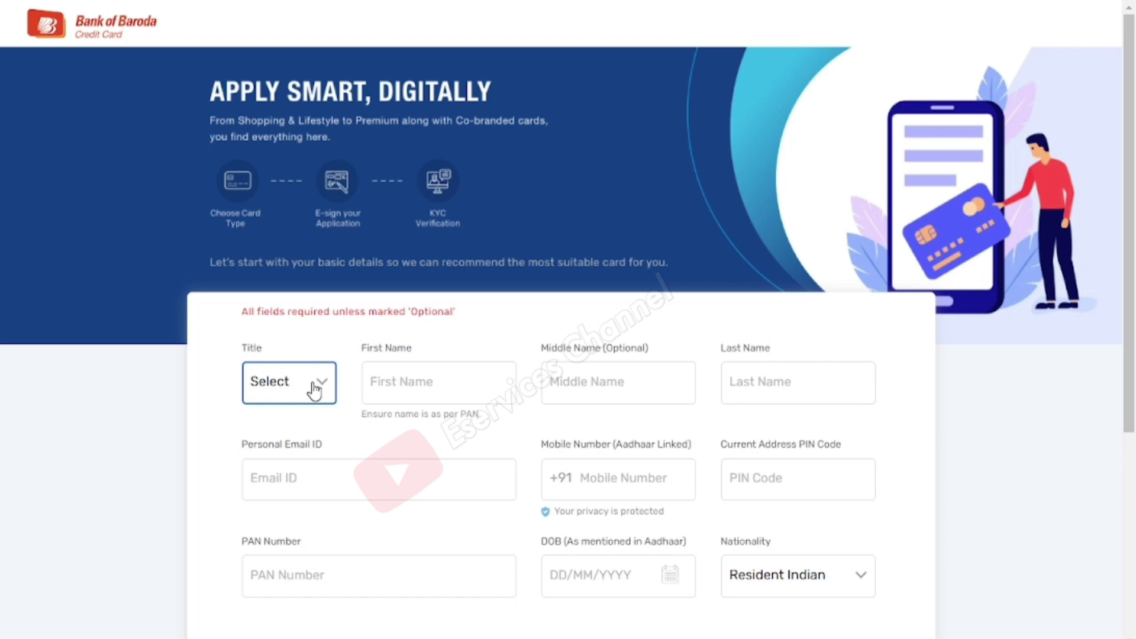
left_click(314, 390)
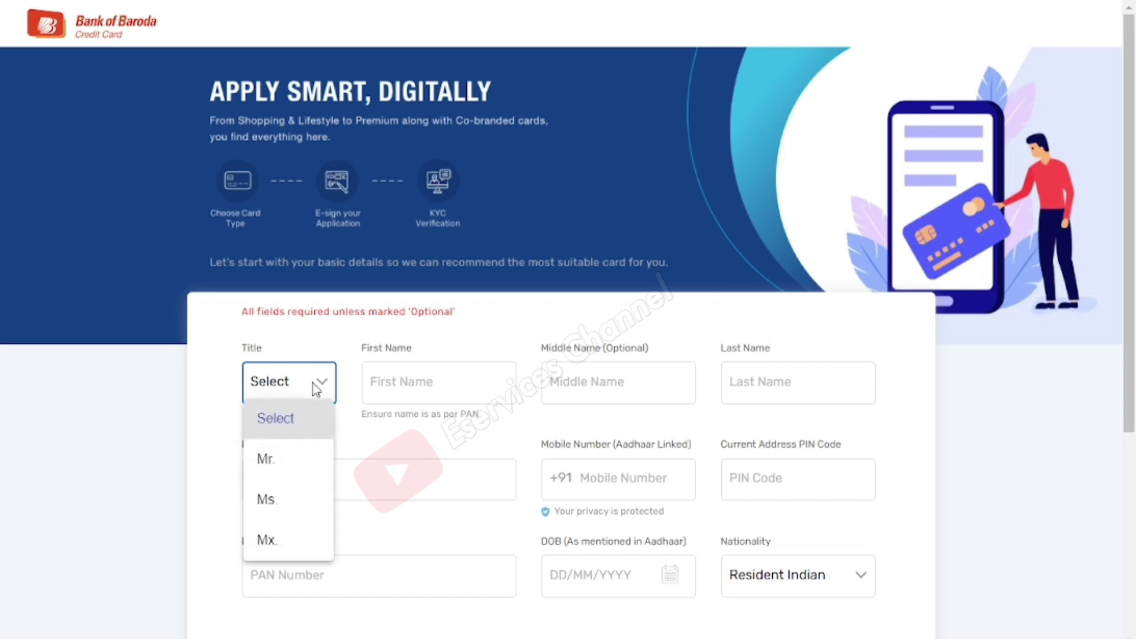
left_click(270, 461)
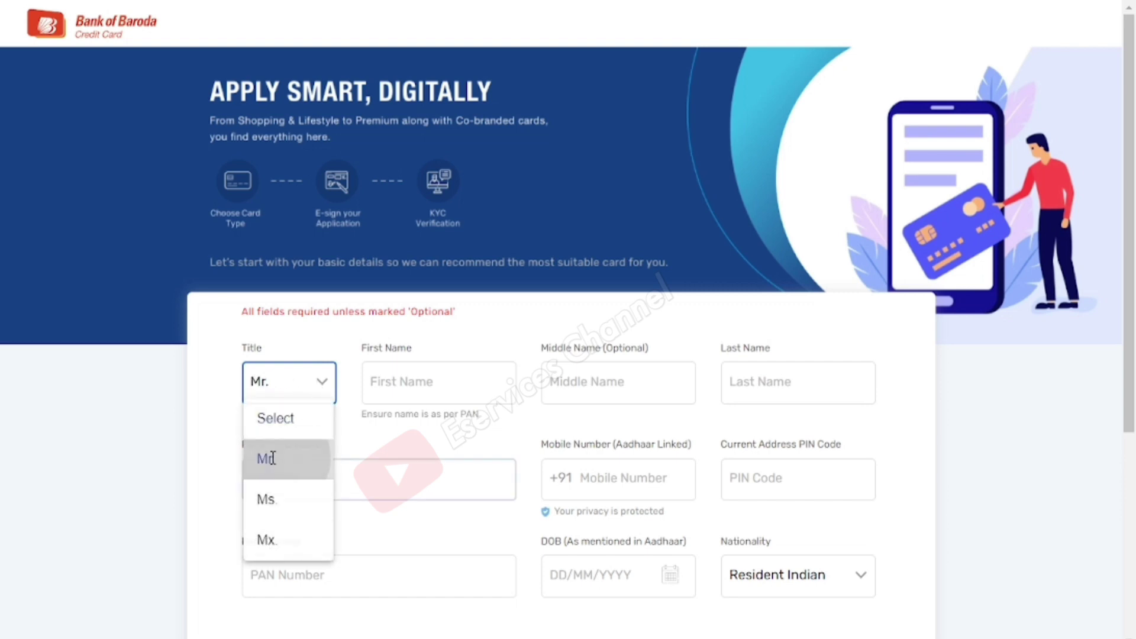
Fill in the first, middle and last name, email ID and mobile number.
left_click(368, 391)
left_click(555, 381)
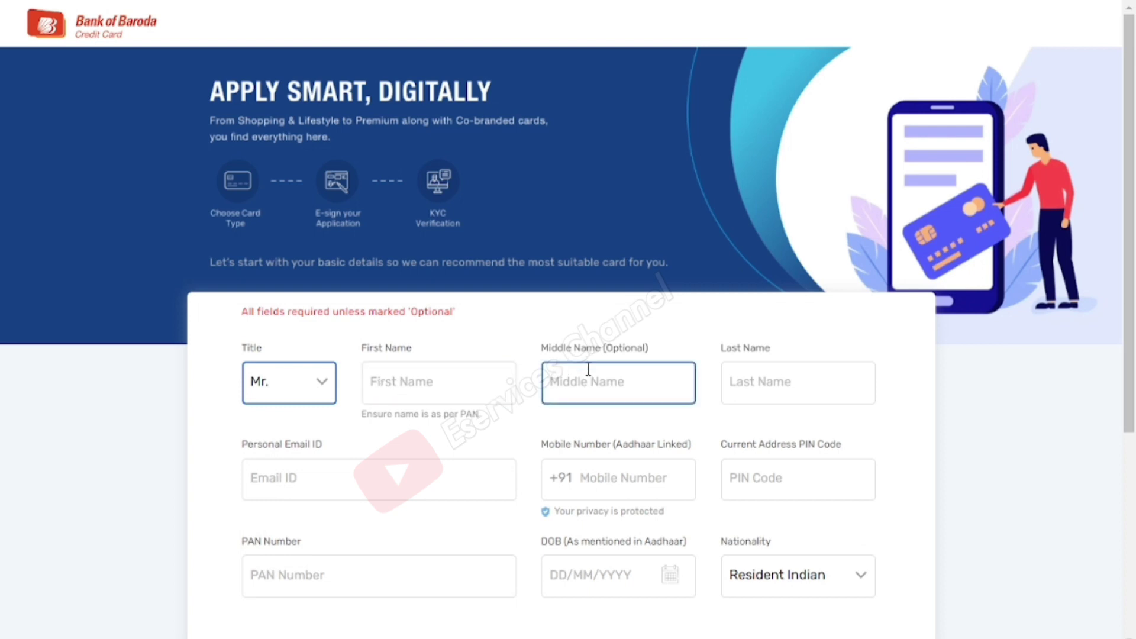
left_click(747, 386)
left_click(649, 375)
left_click(576, 345)
left_click(861, 375)
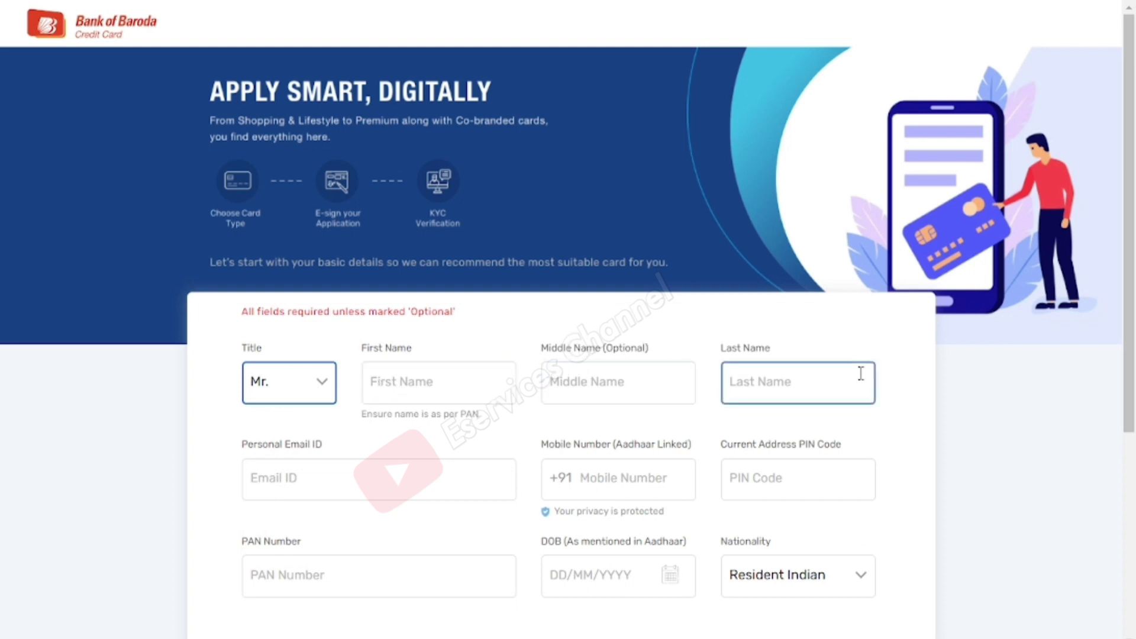
left_click(451, 470)
left_click(599, 461)
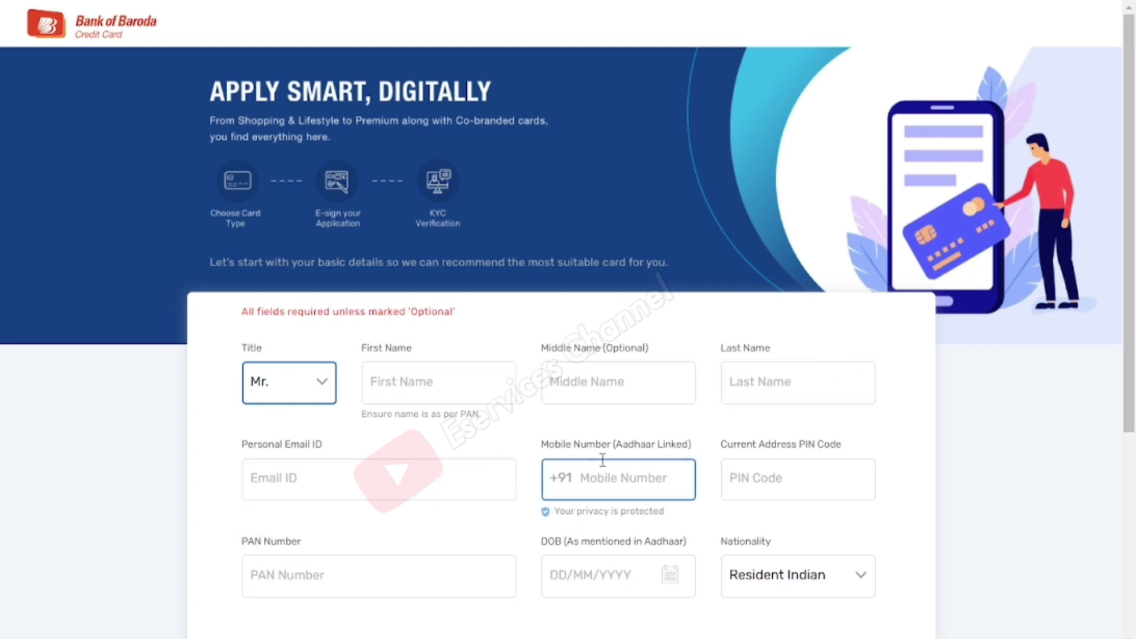
left_click(561, 456)
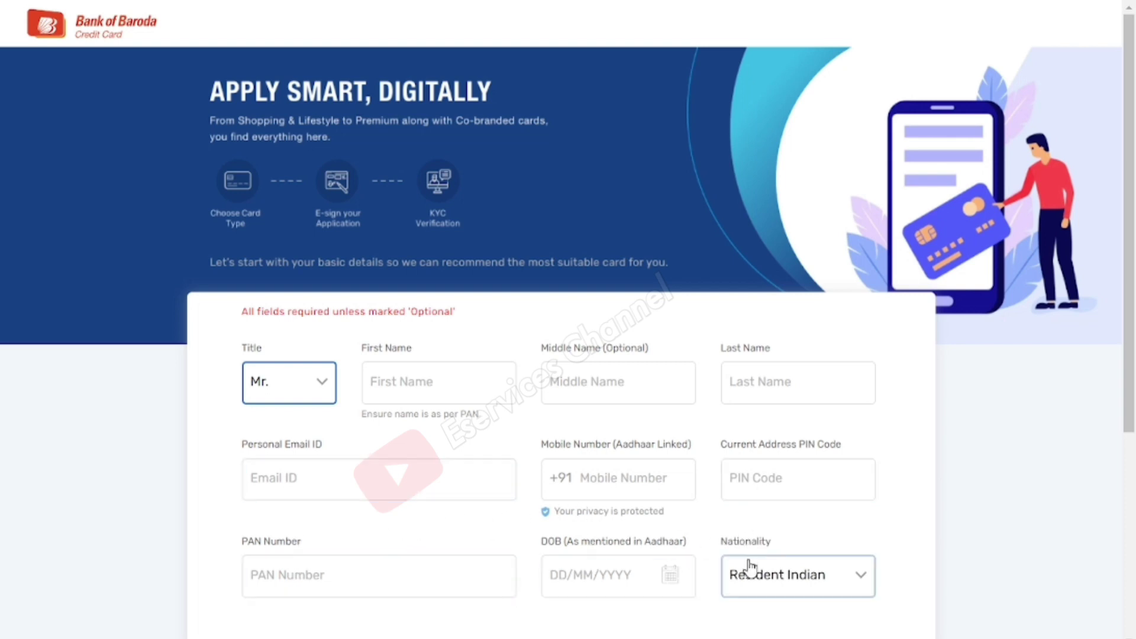
left_click(524, 528)
Fill in the PAN number and date of birth, and tick both consent checkboxes.
scroll(524, 528, "down", 4)
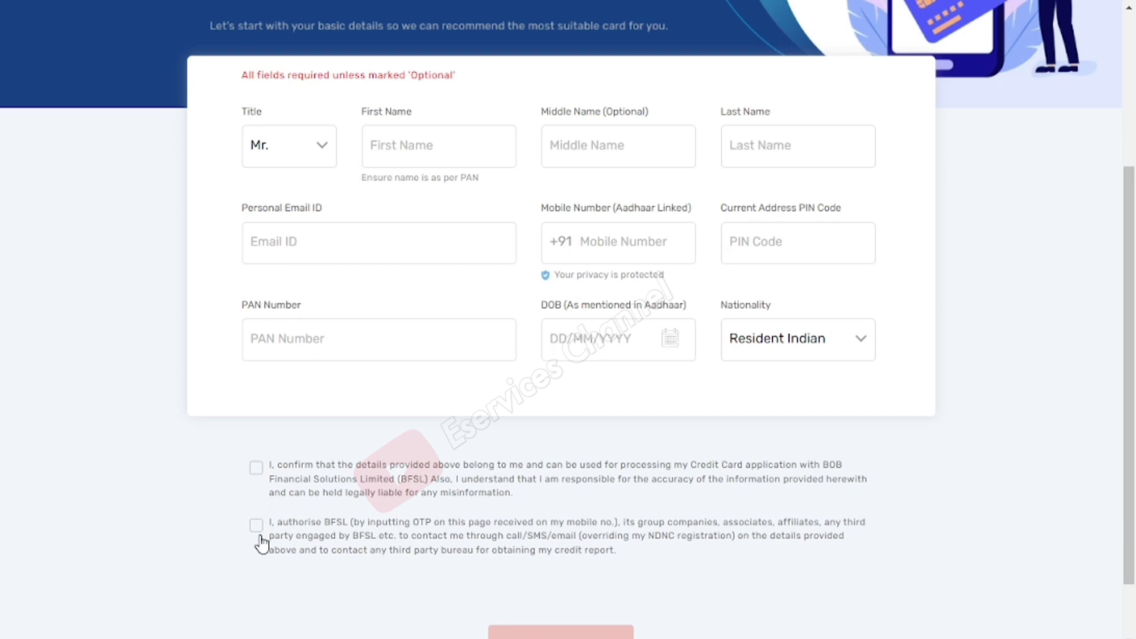
scroll(278, 549, "down", 1)
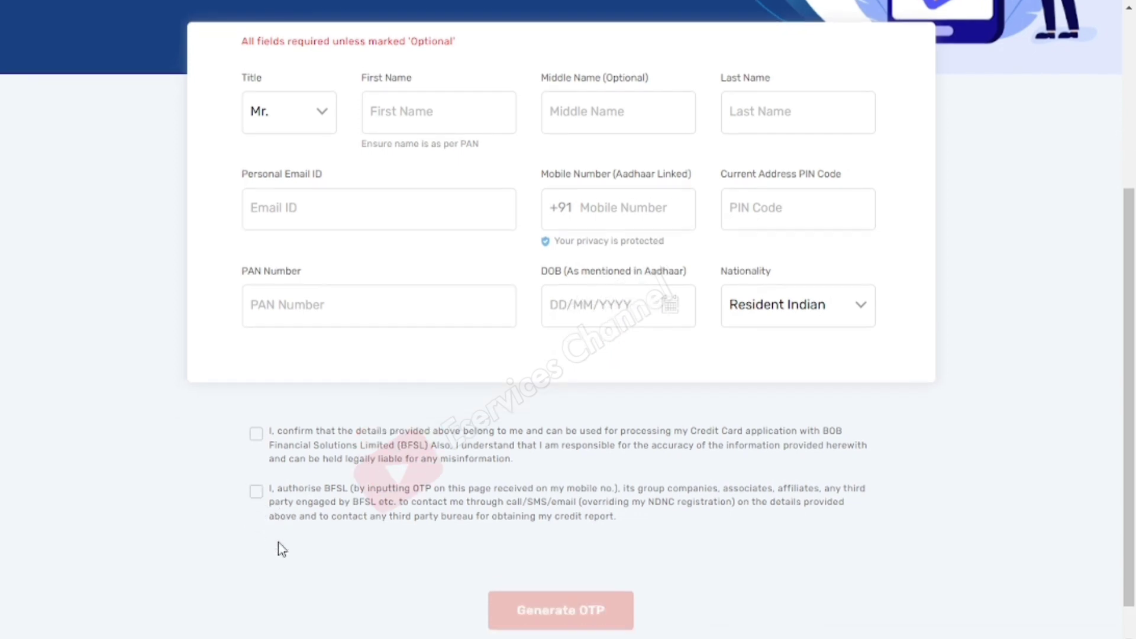
scroll(278, 549, "up", 4)
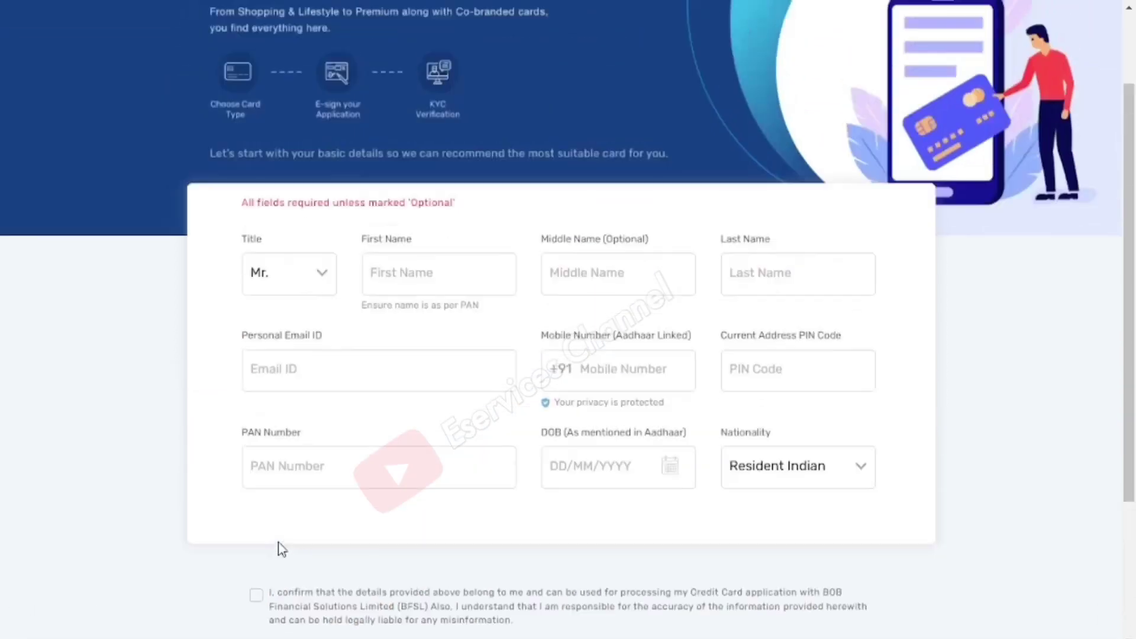
left_click(280, 542)
scroll(279, 542, "down", 2)
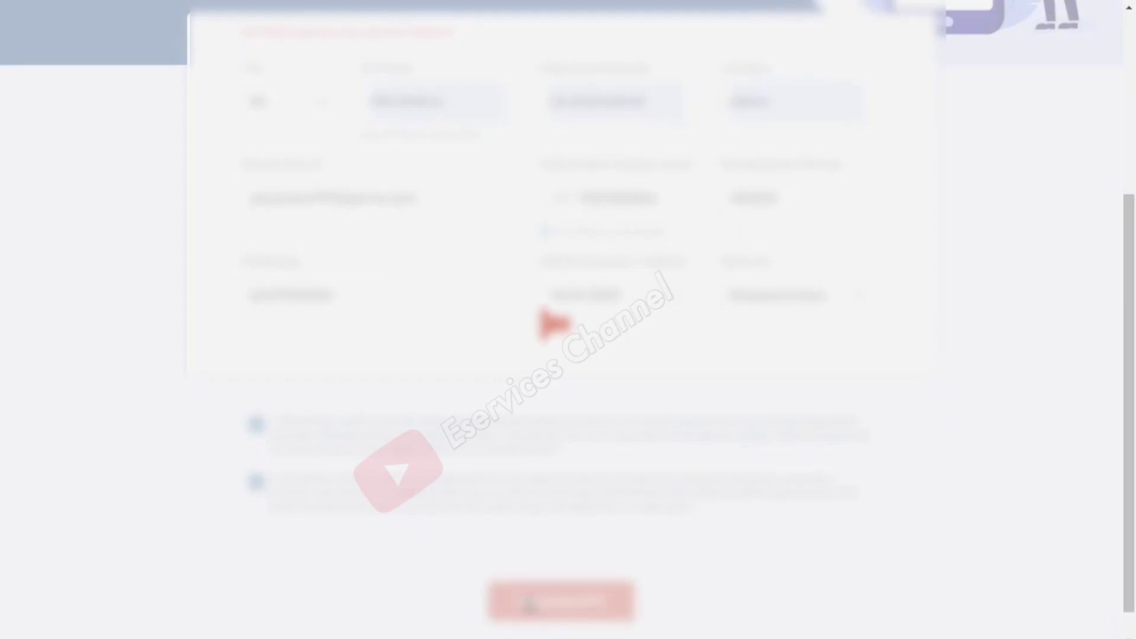
Request the mobile OTP, enter the six-digit code and verify it.
left_click(528, 602)
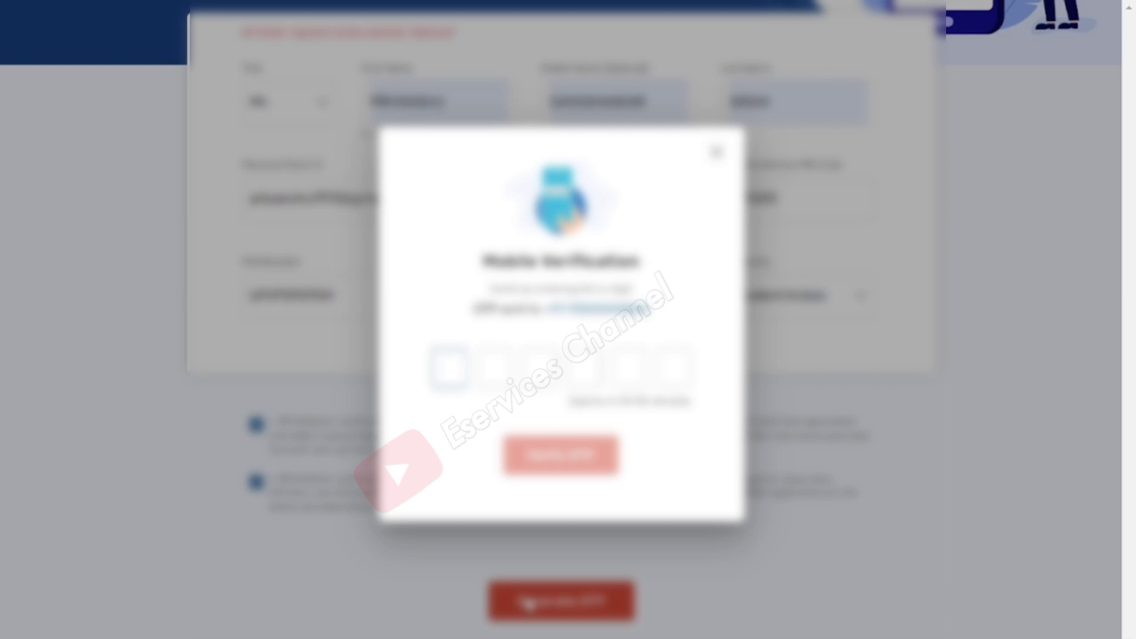
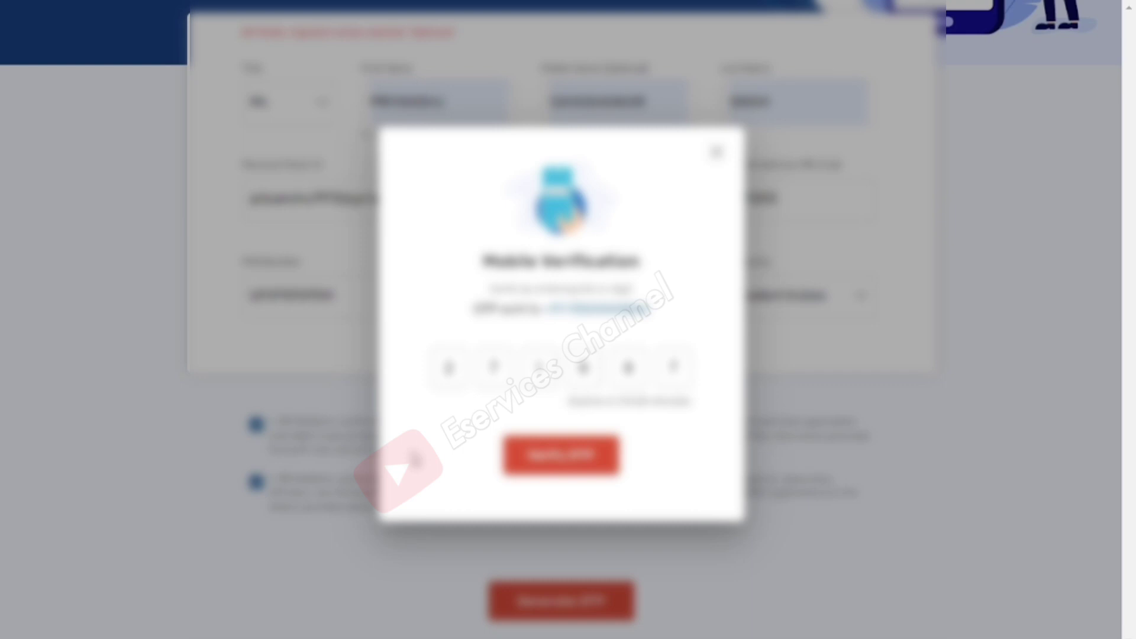
left_click(590, 461)
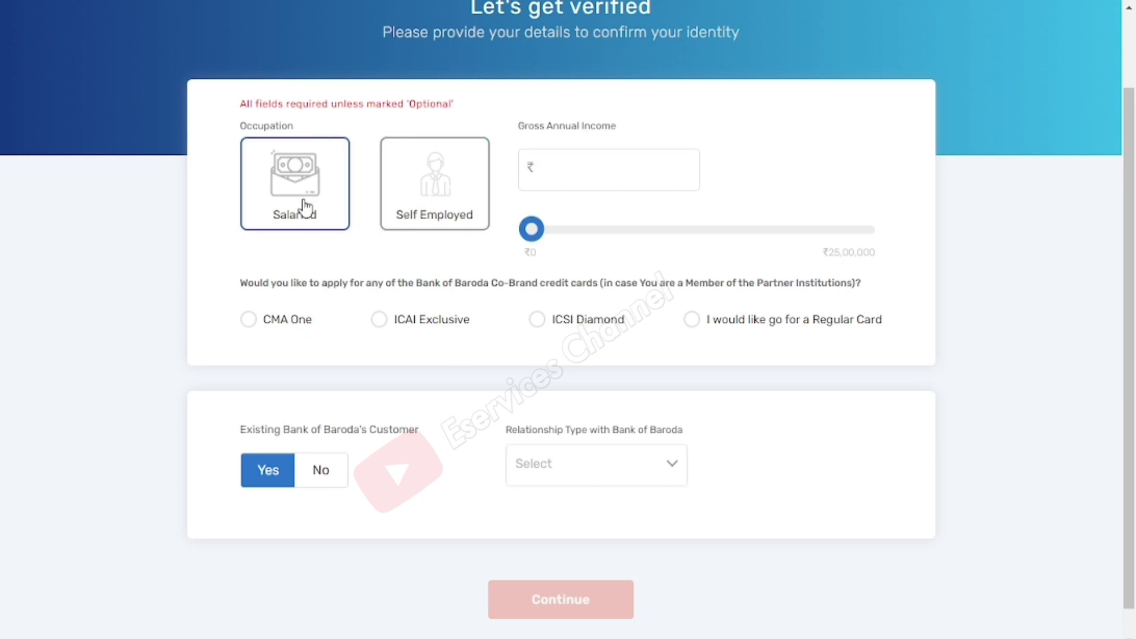
Choose Salaried, set gross annual income on the slider, and answer No to existing customer and other-bank card.
left_click(417, 210)
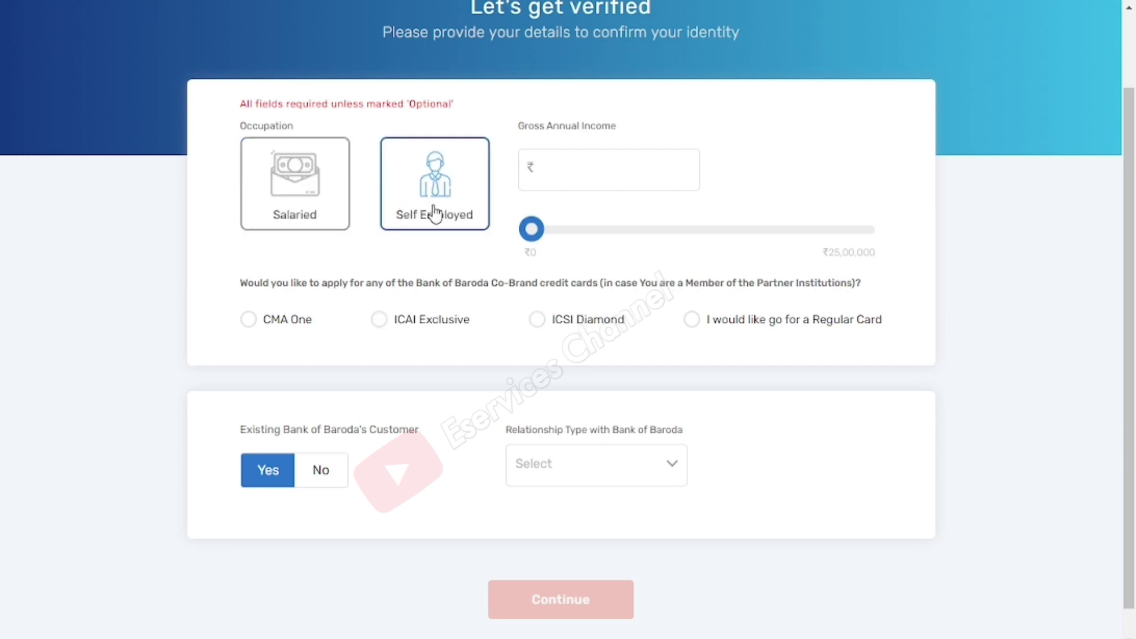
left_click(315, 213)
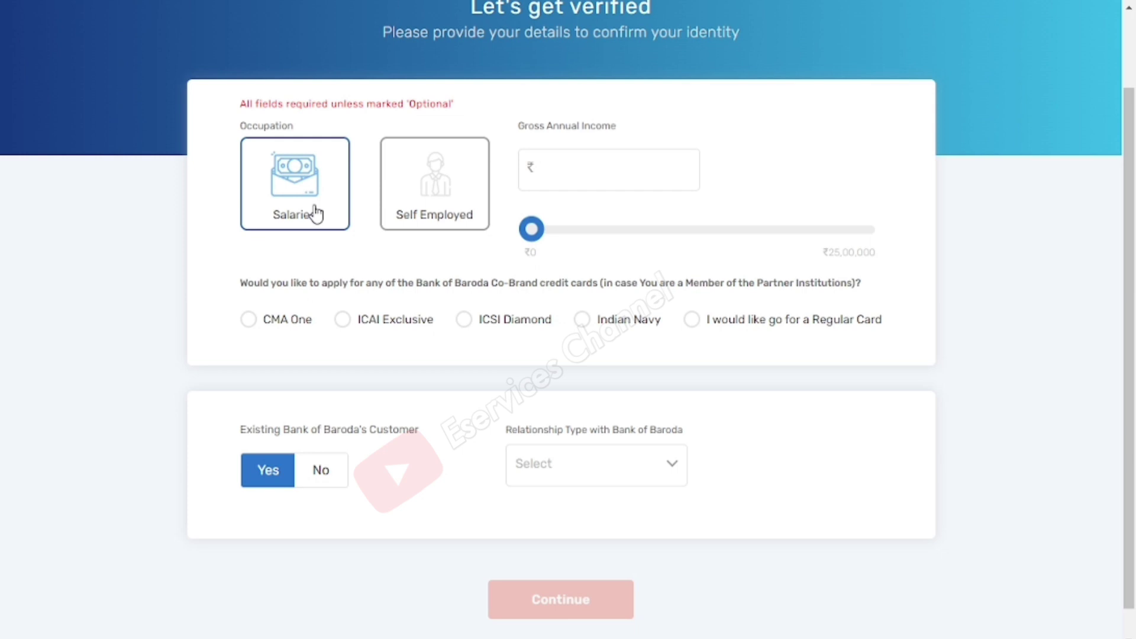
left_click(600, 166)
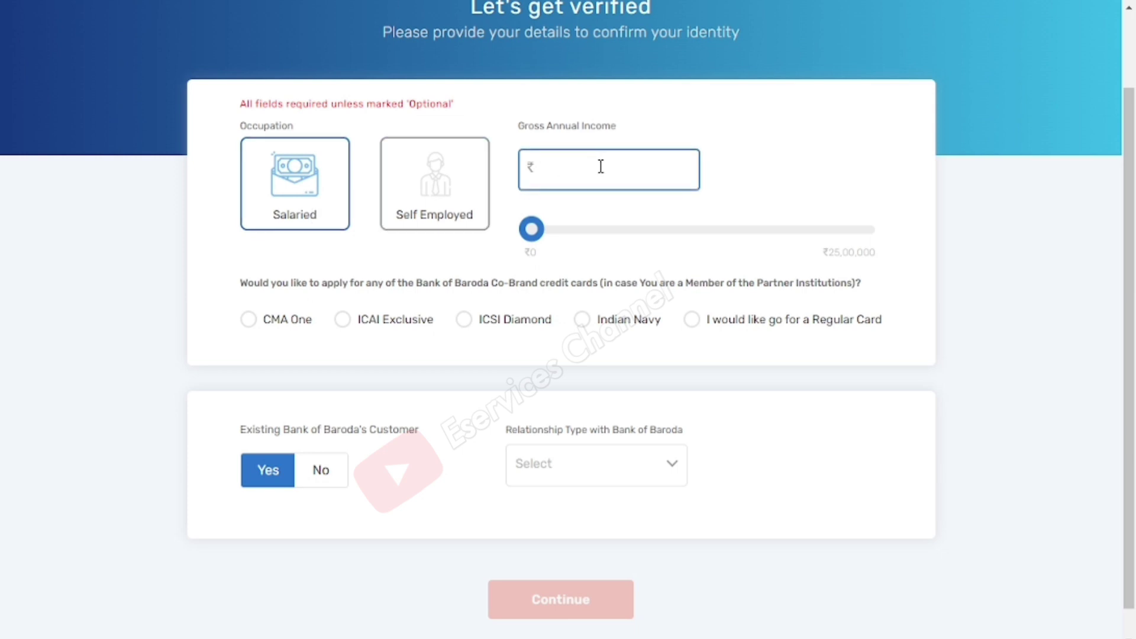
left_click(555, 219)
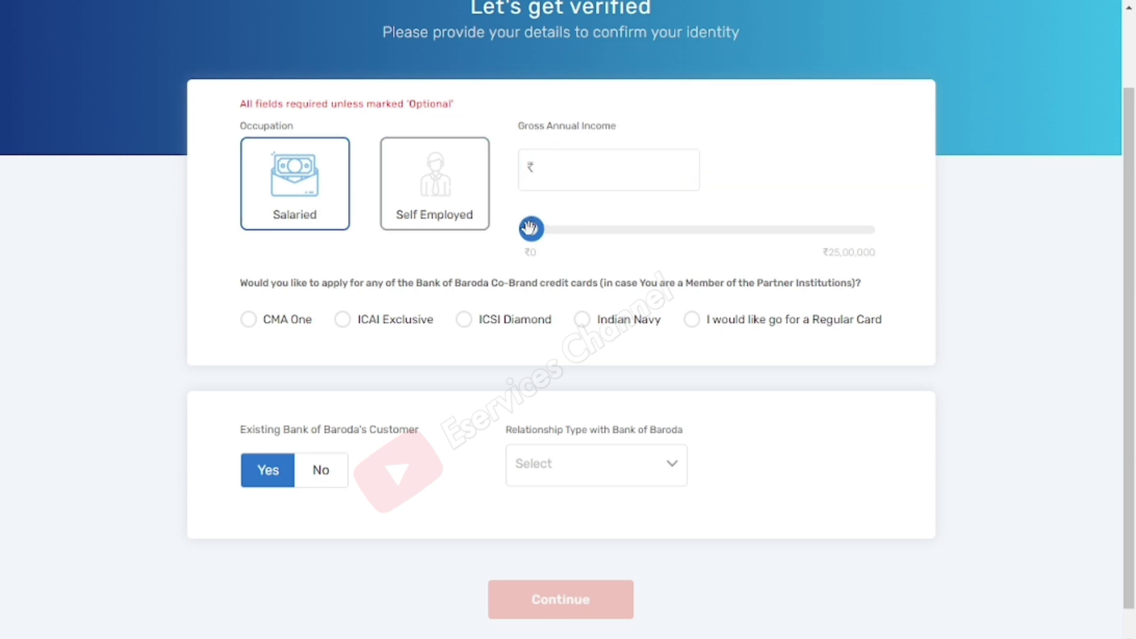
left_click_drag(532, 230, 688, 231)
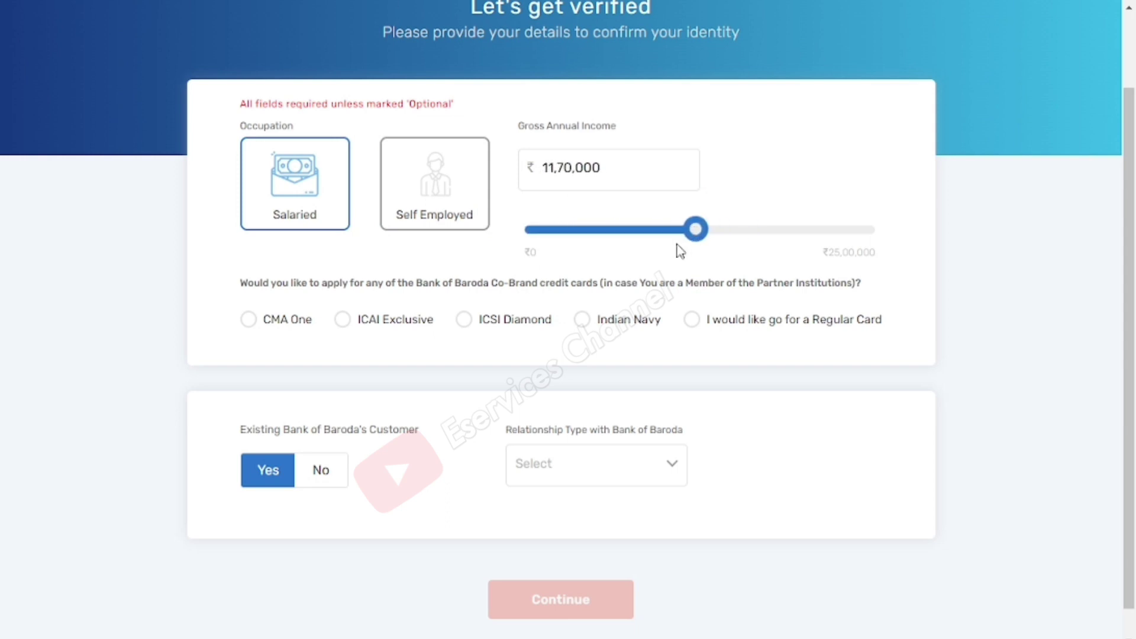
left_click(560, 238)
left_click_drag(560, 238, 495, 243)
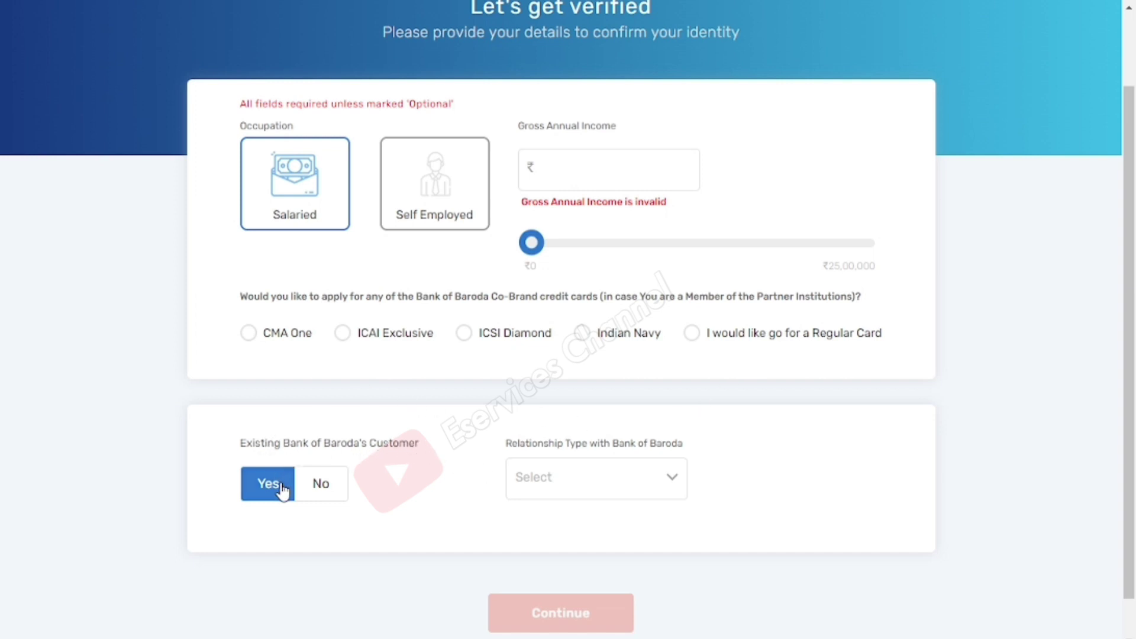
left_click(322, 484)
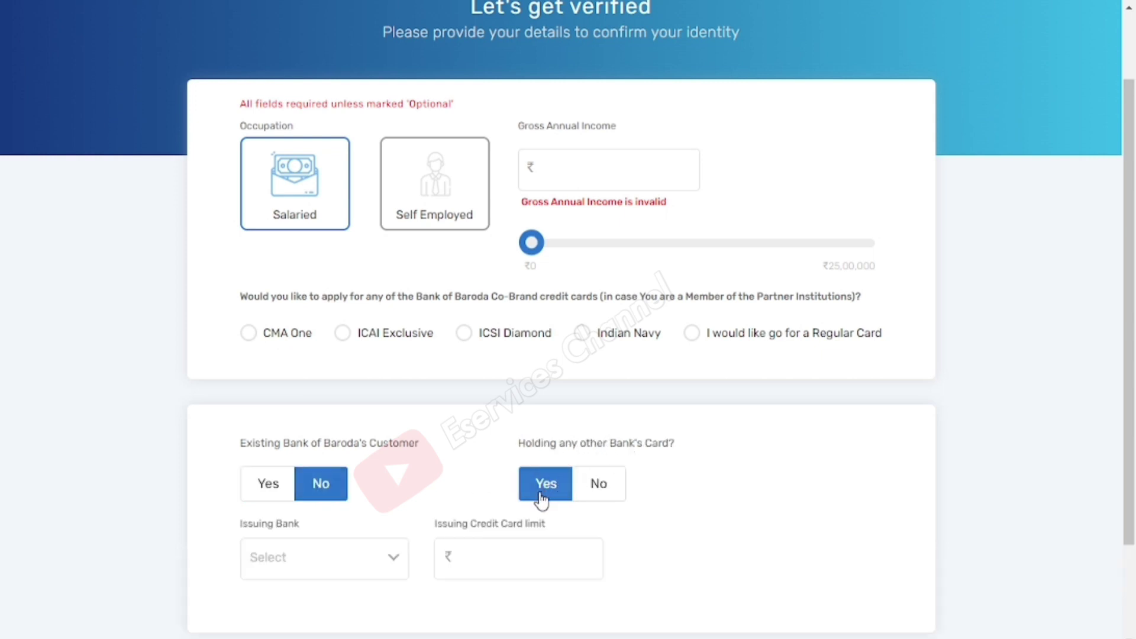
left_click(602, 496)
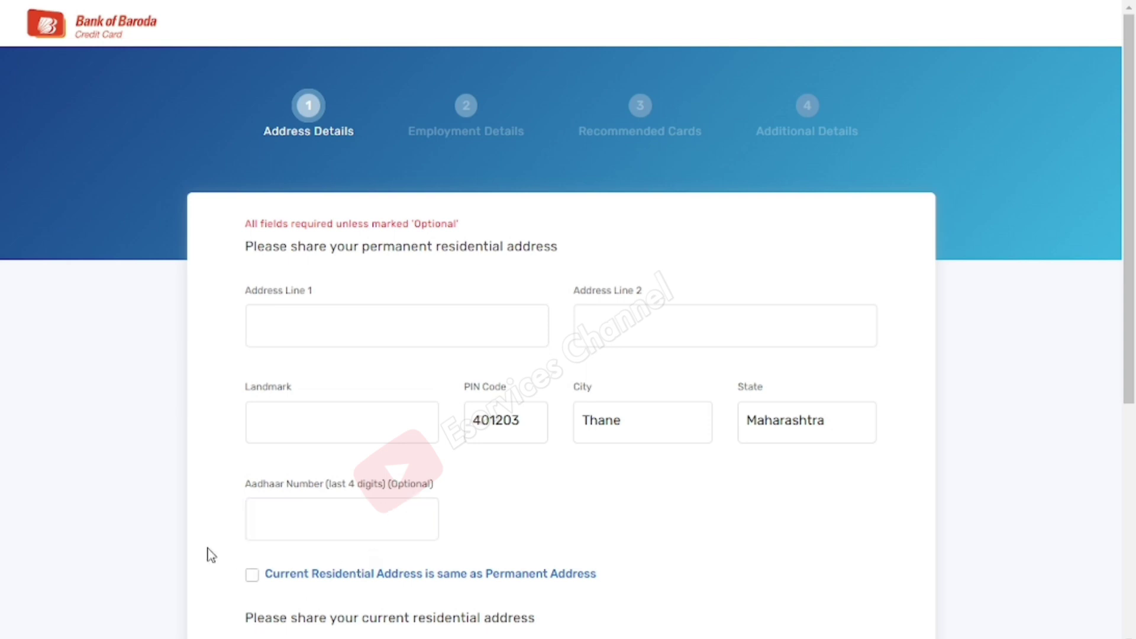
Review the permanent and current address fields and submit the residential address details.
scroll(211, 555, "down", 5)
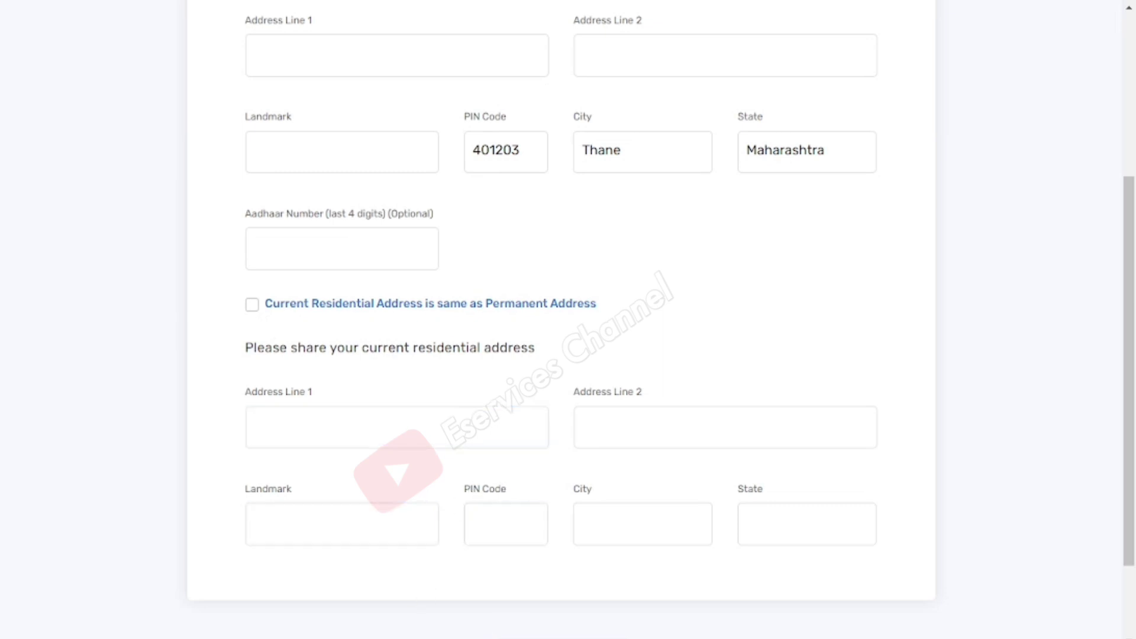
scroll(480, 586, "down", 2)
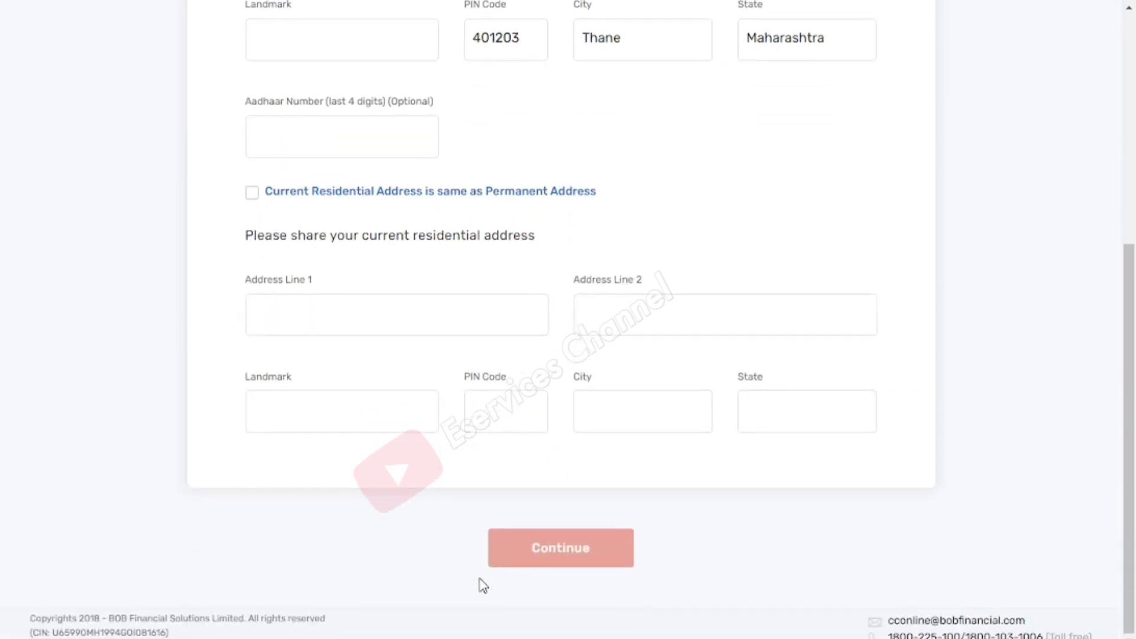
scroll(482, 586, "up", 6)
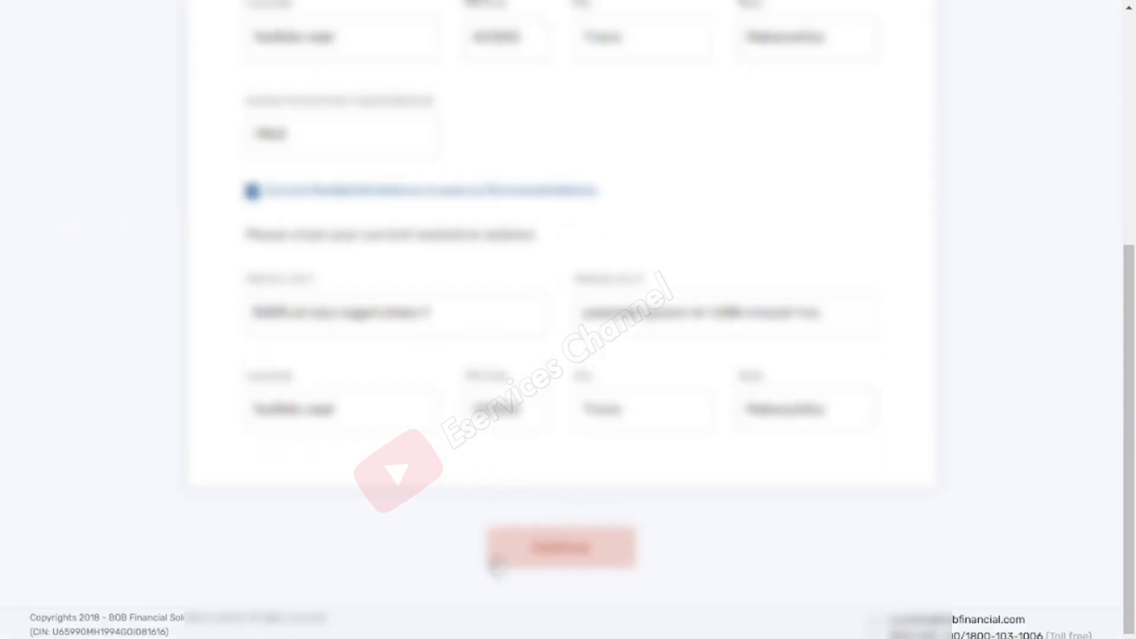
left_click(497, 560)
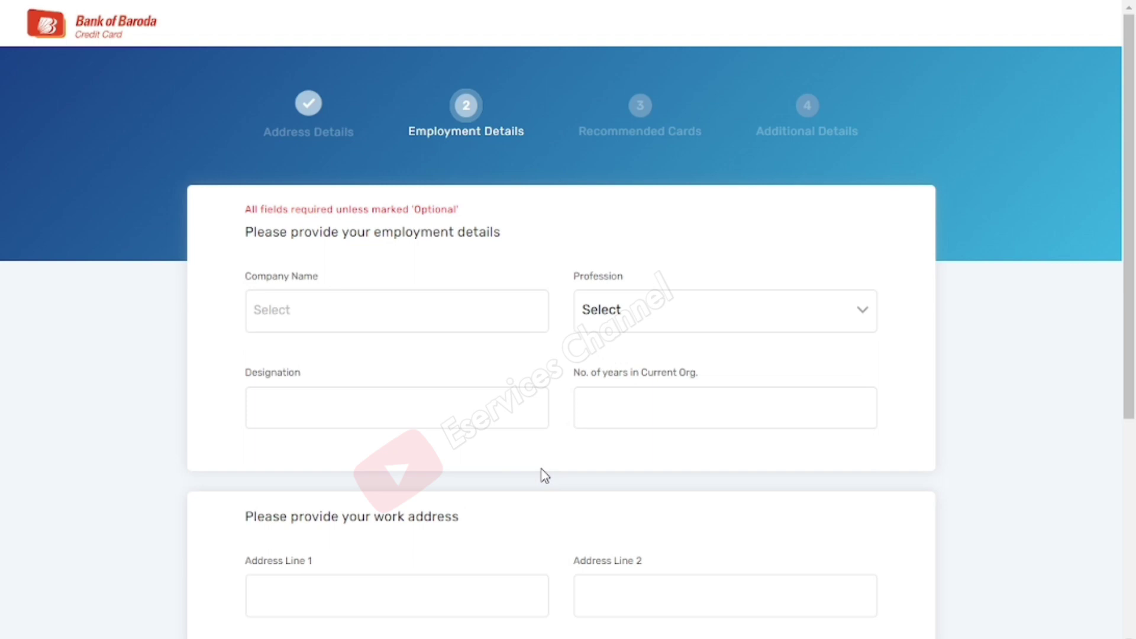
Review the designation, years in organisation and work address fields, then submit the employment details.
scroll(544, 475, "down", 5)
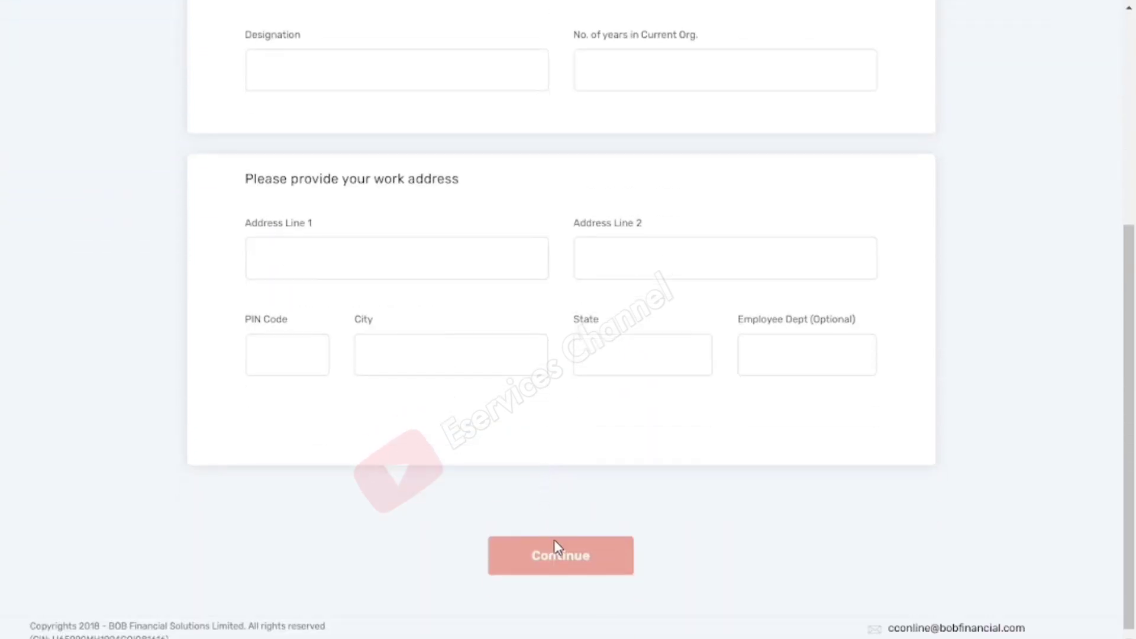
scroll(554, 541, "up", 1)
scroll(556, 545, "up", 1)
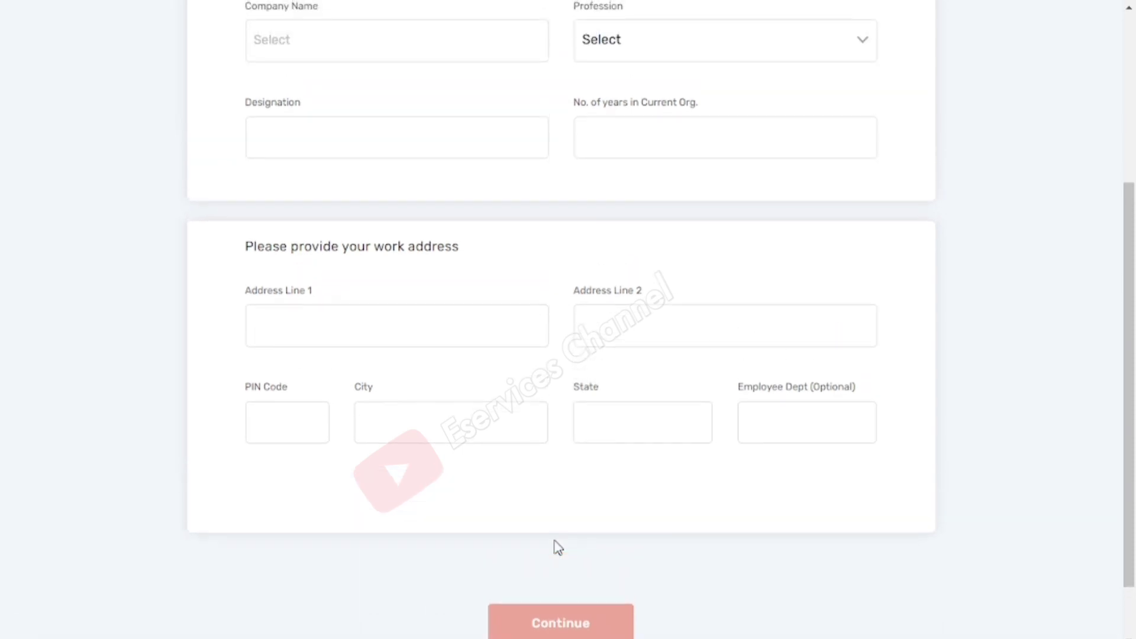
scroll(557, 547, "up", 1)
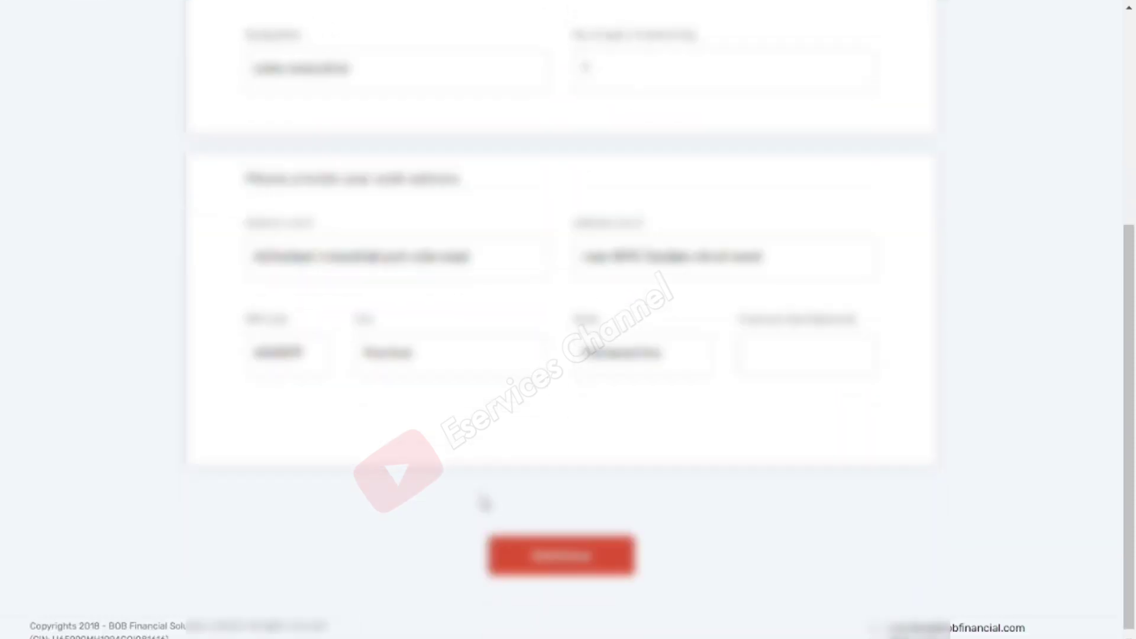
left_click(554, 559)
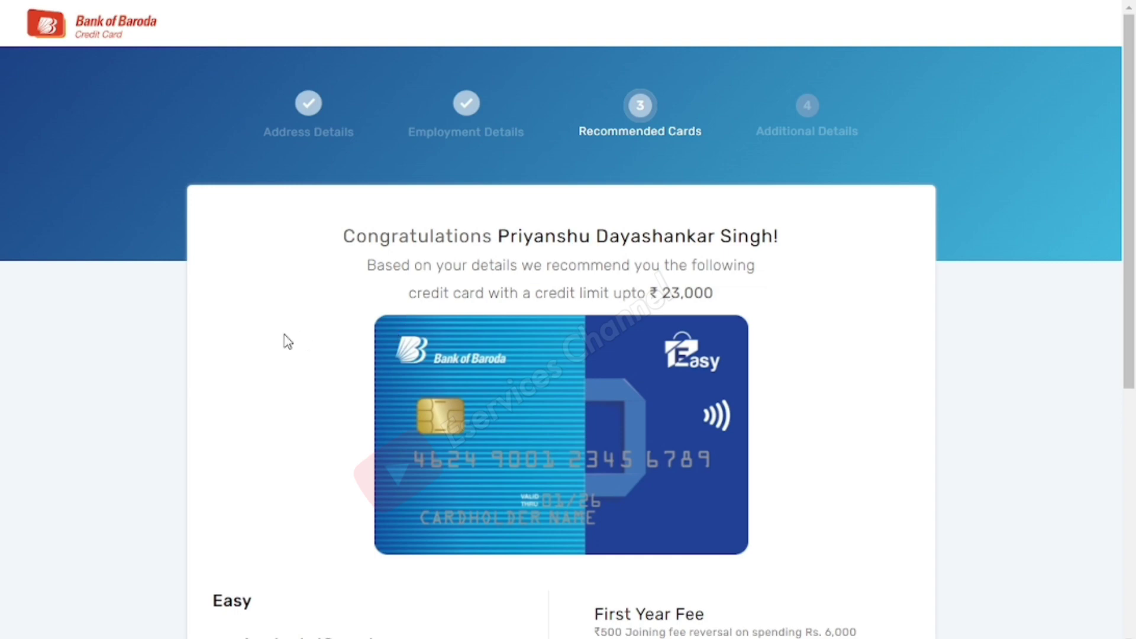
Review the Easy card's benefits and fees, then confirm the recommended Easy card.
scroll(287, 341, "down", 5)
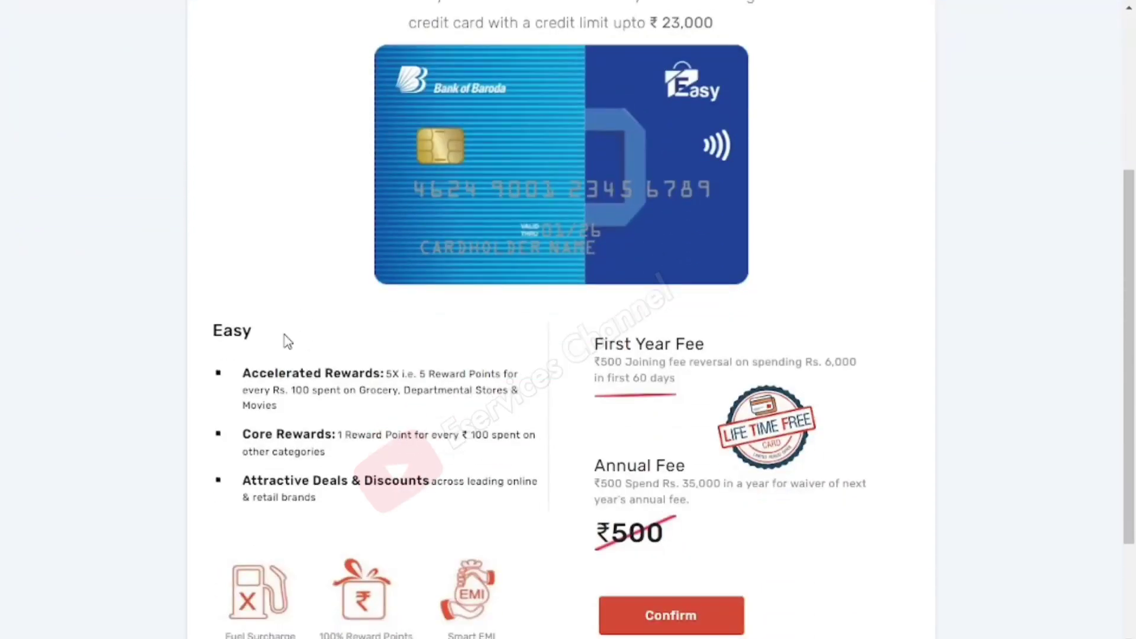
scroll(285, 342, "down", 2)
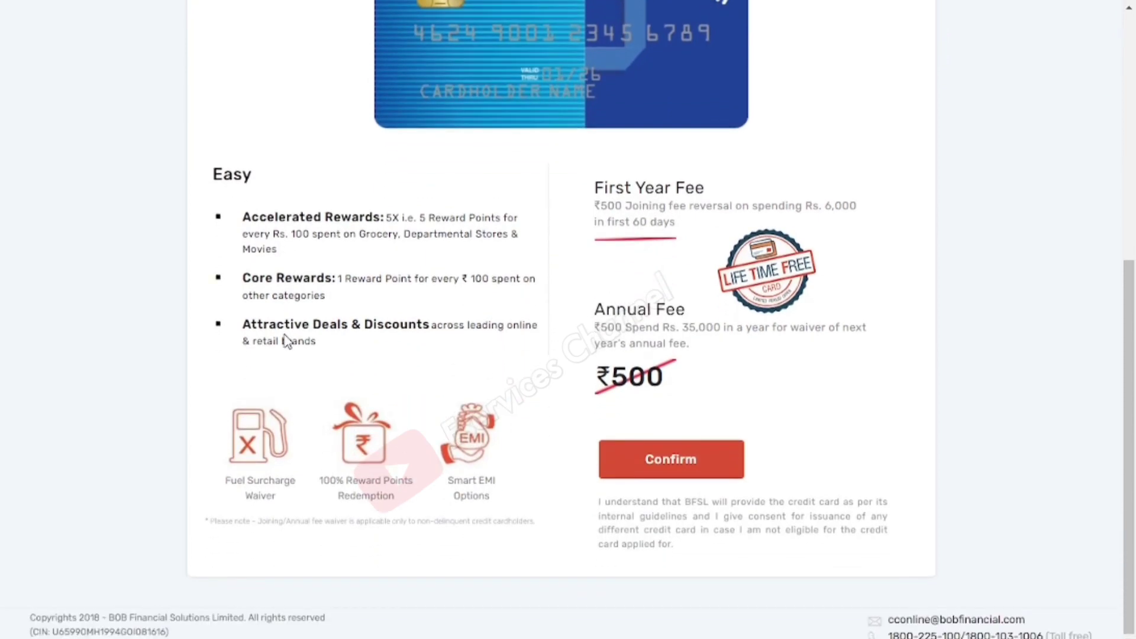
scroll(287, 341, "up", 4)
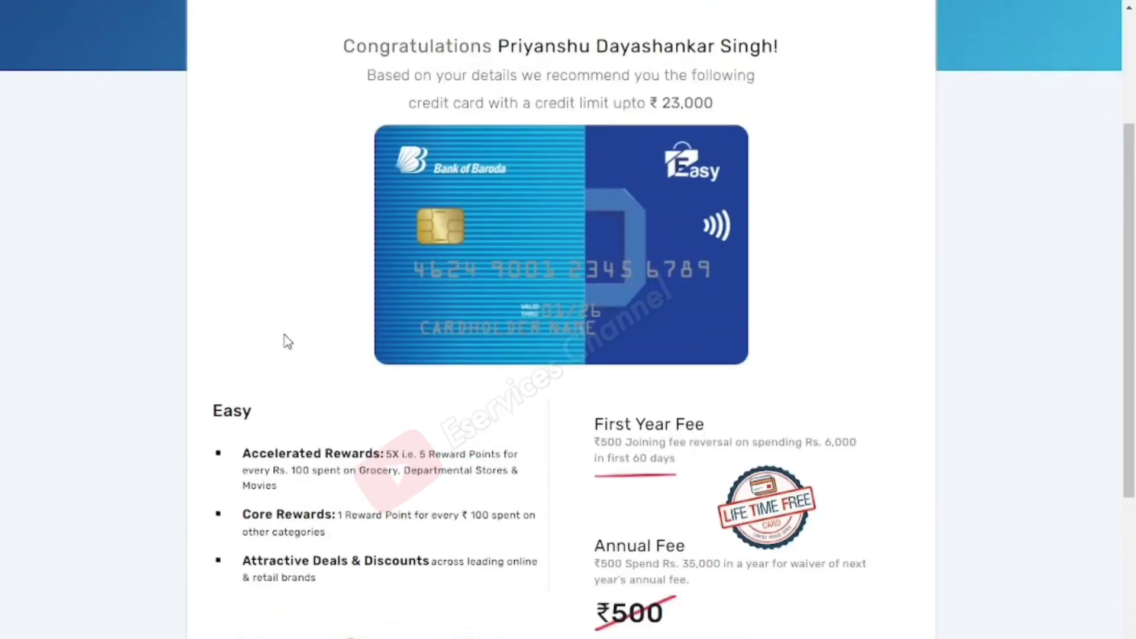
scroll(287, 342, "up", 1)
scroll(287, 341, "up", 1)
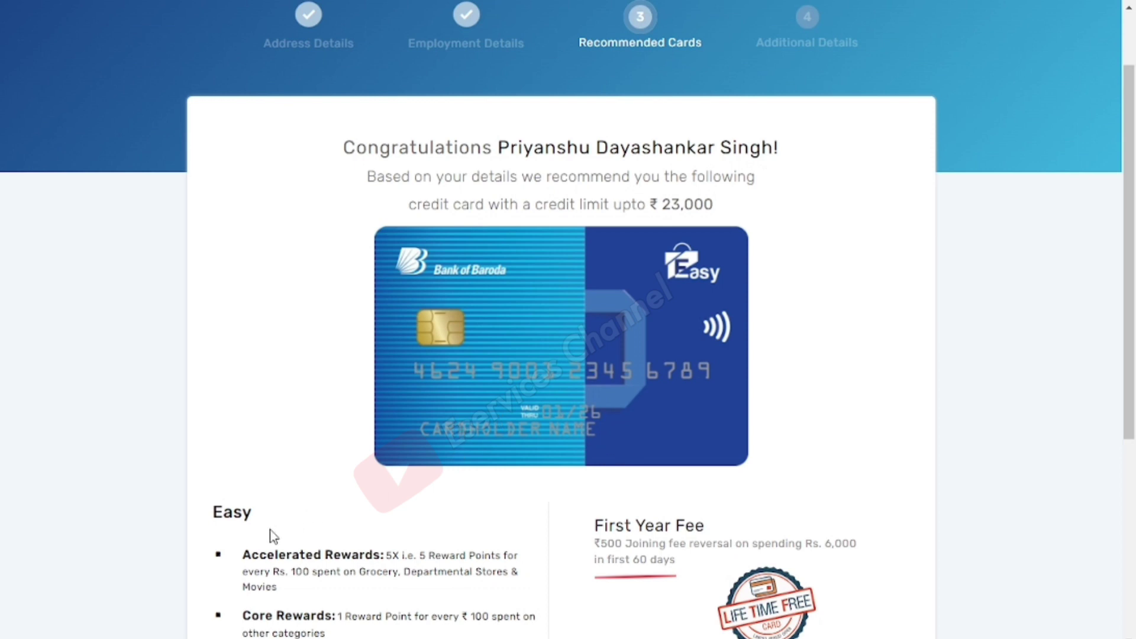
scroll(273, 536, "down", 5)
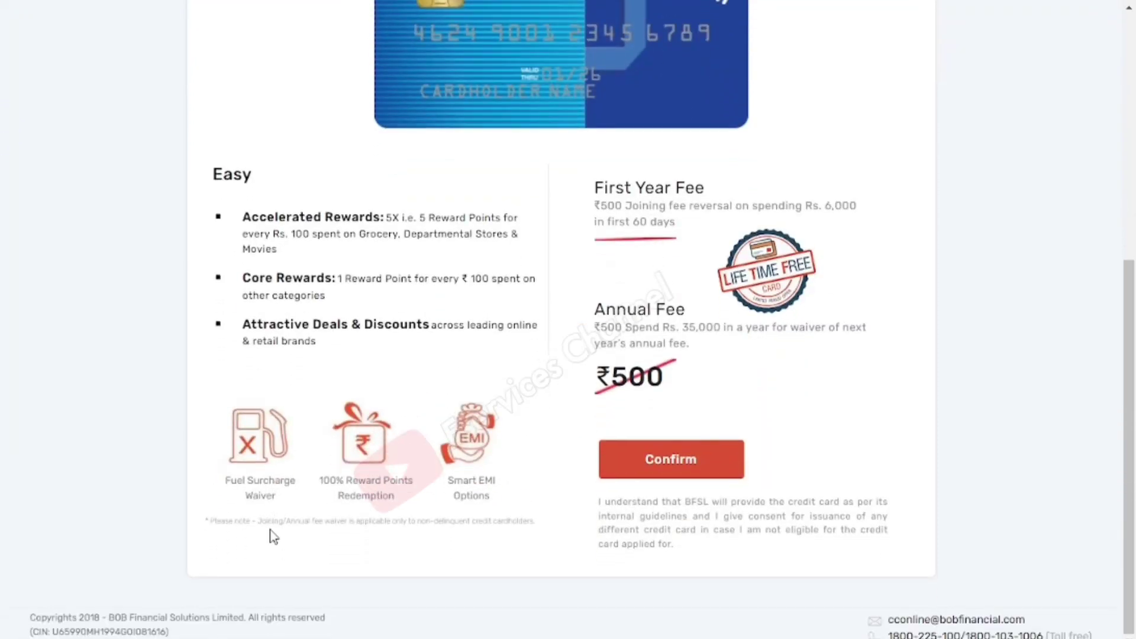
left_click(696, 467)
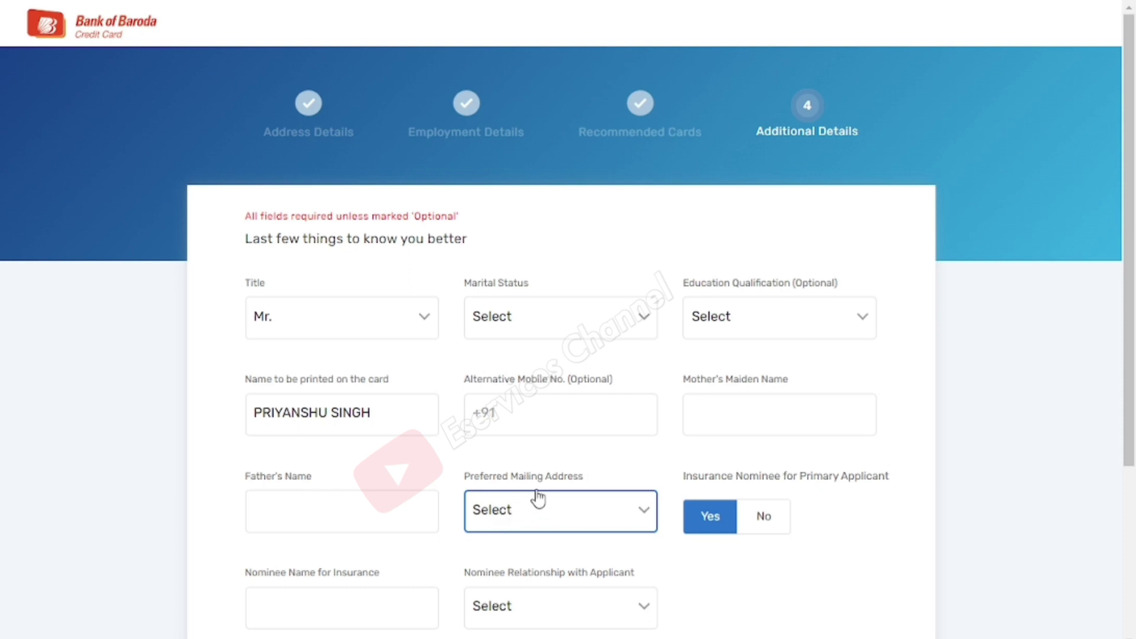
Keep the mailing address, decline an insurance nominee, choose Single marital status, and submit.
left_click(531, 511)
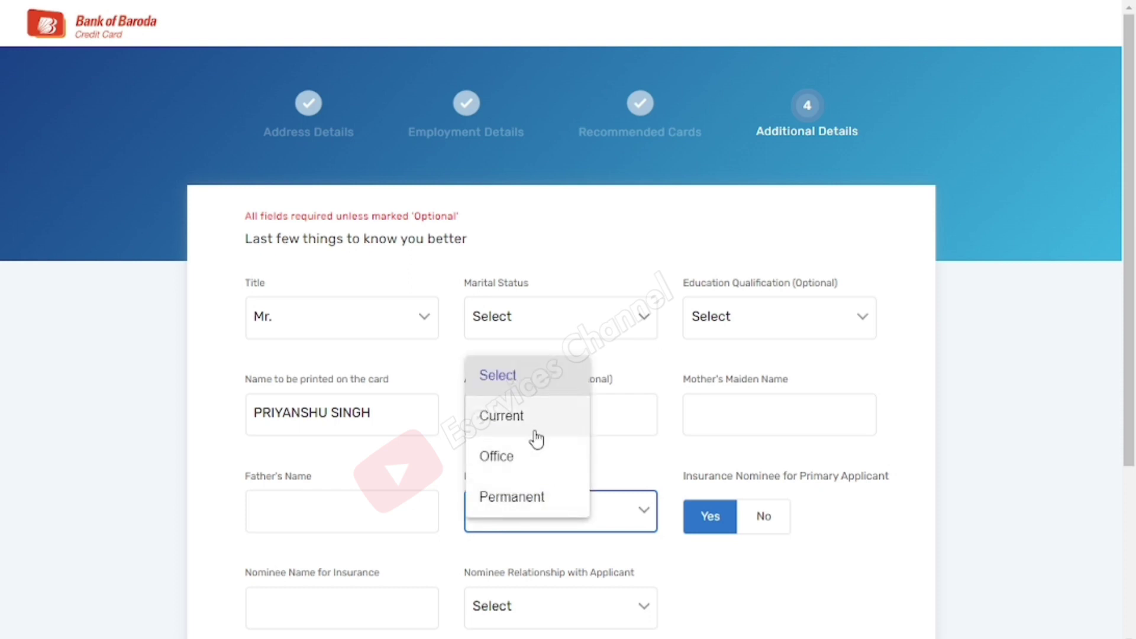
left_click(680, 553)
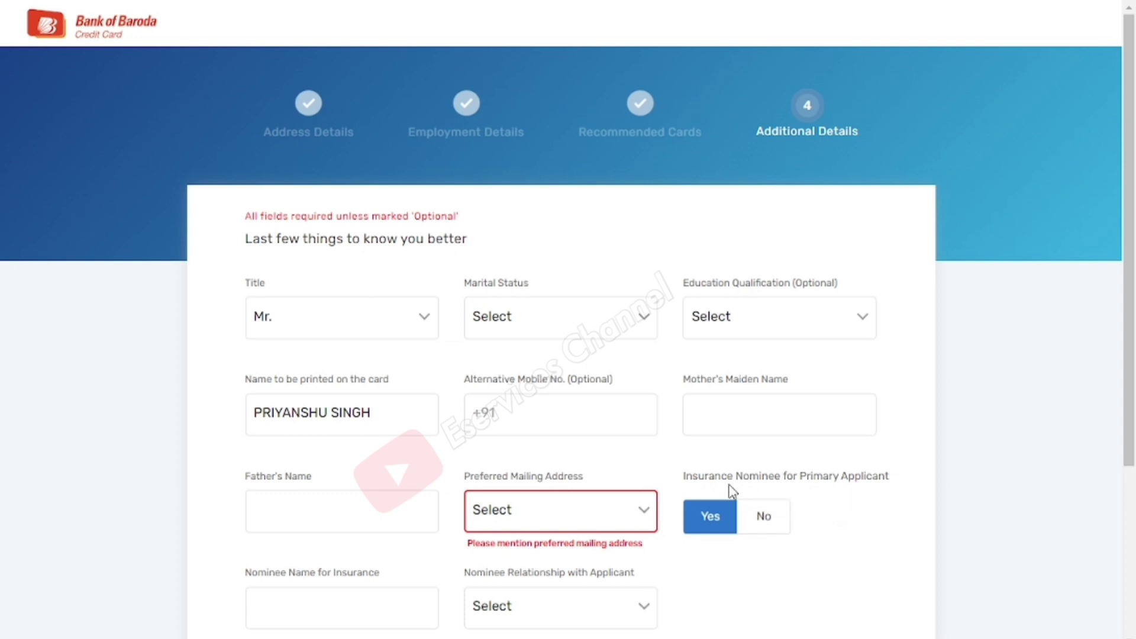
left_click(774, 523)
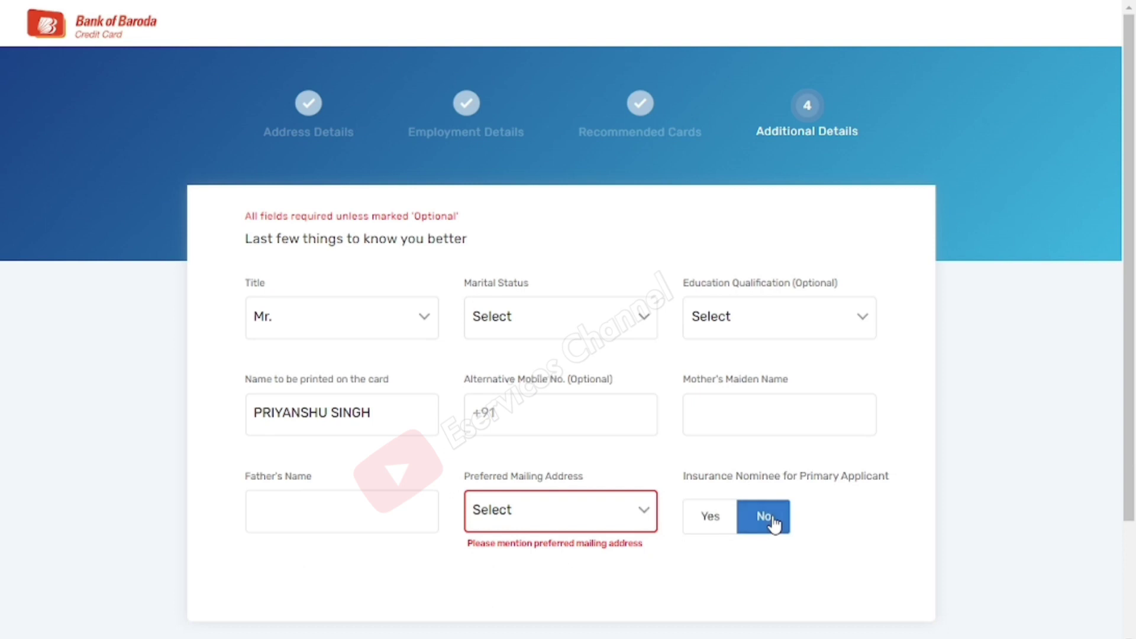
scroll(652, 580, "down", 2)
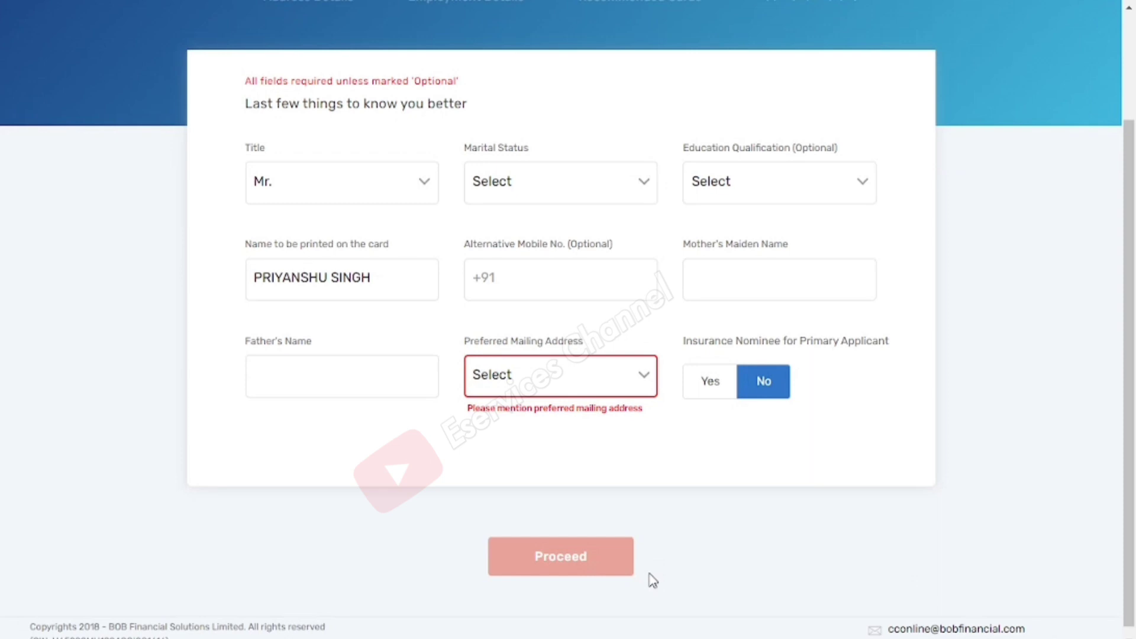
left_click(588, 188)
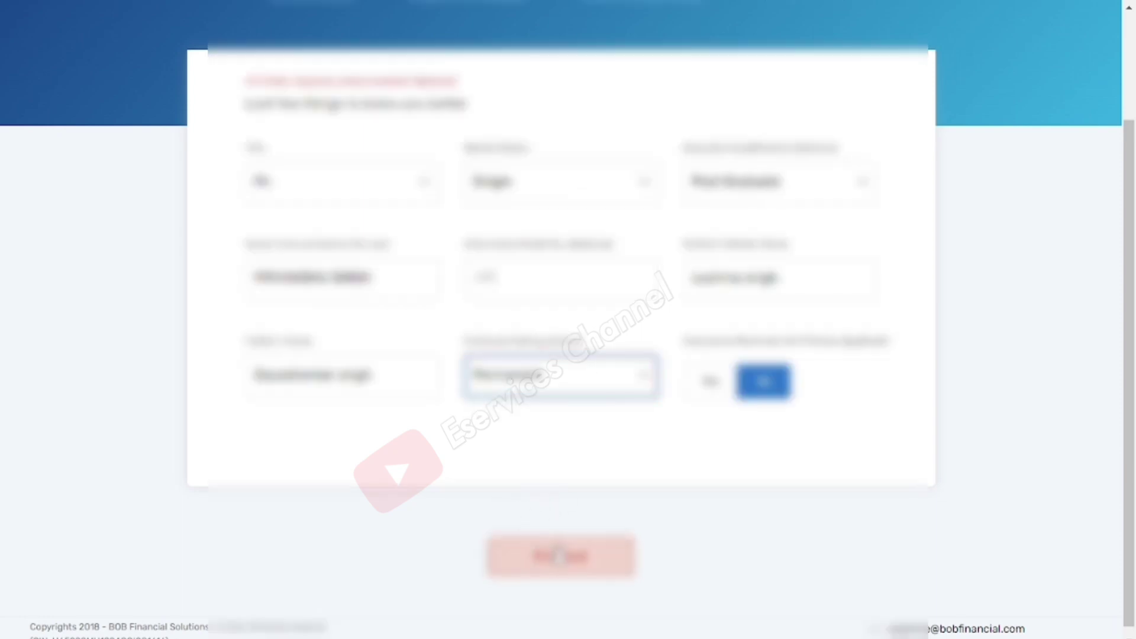
left_click(550, 554)
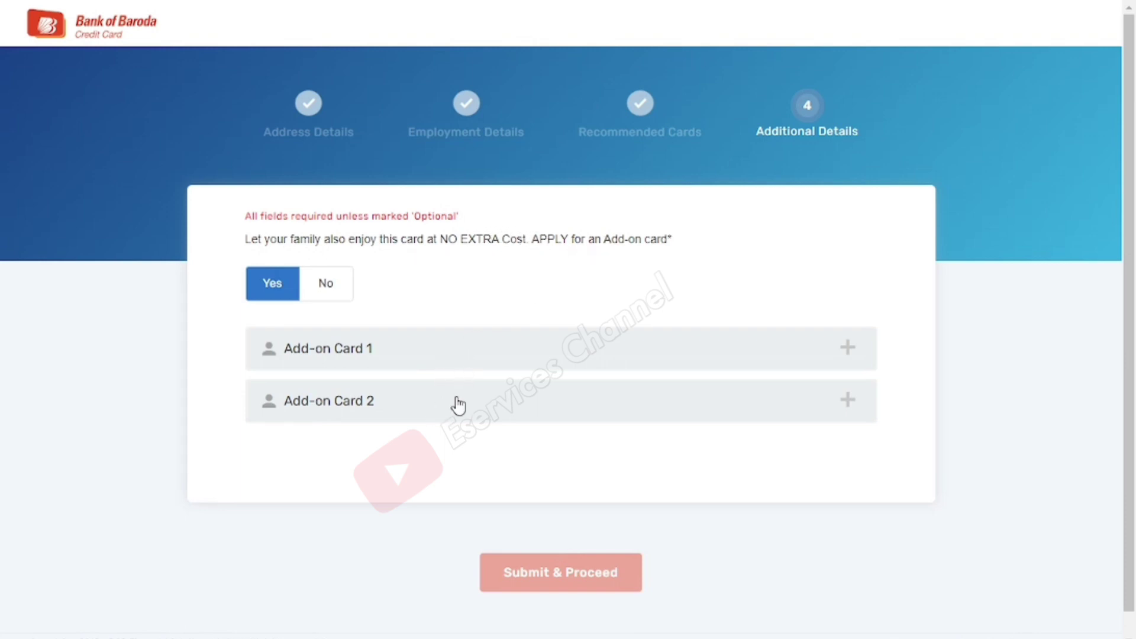
Decline the add-on card and start filling the bank IFSC code and branch fields.
left_click(343, 289)
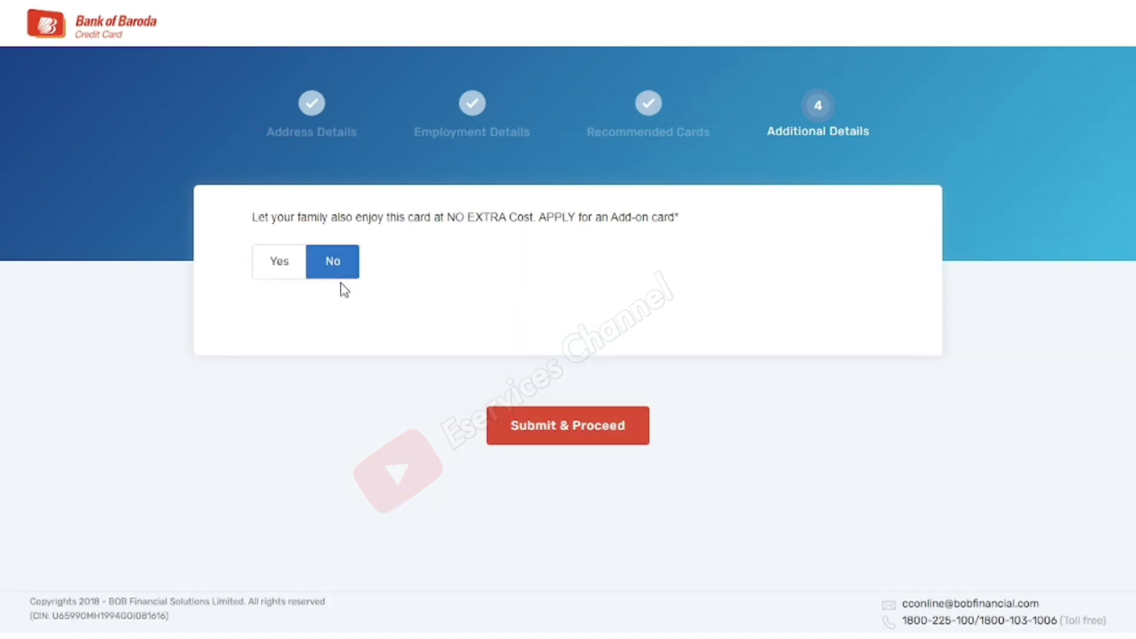
left_click(602, 439)
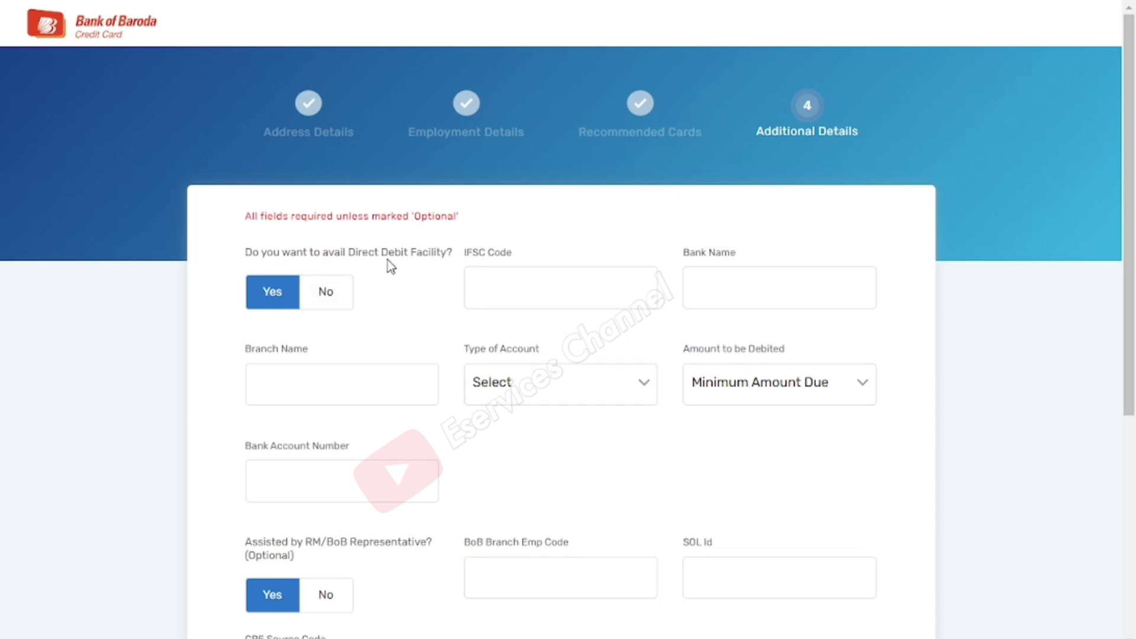
left_click(487, 274)
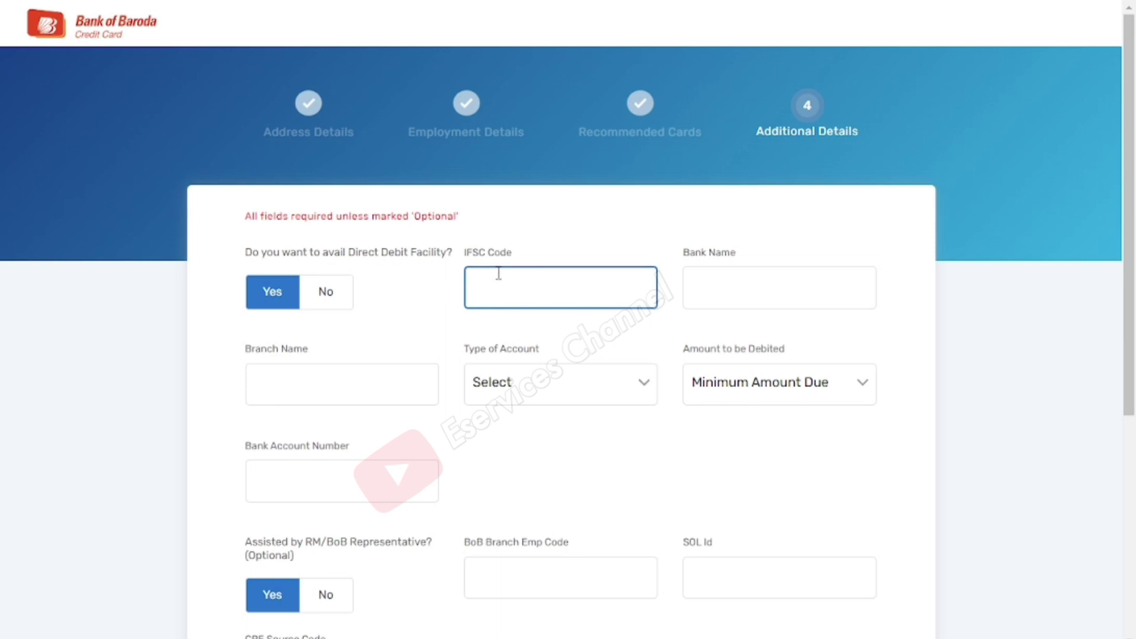
left_click(402, 267)
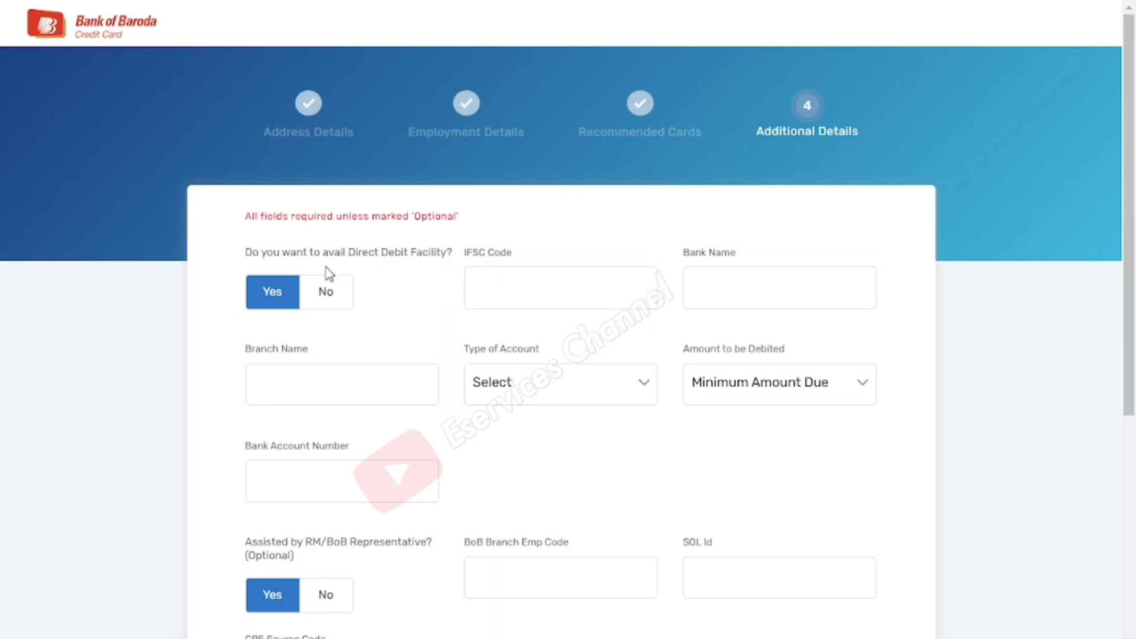
left_click(390, 371)
Opt out of Direct Debit, mark no representative assistance, and submit the additional details.
left_click(329, 296)
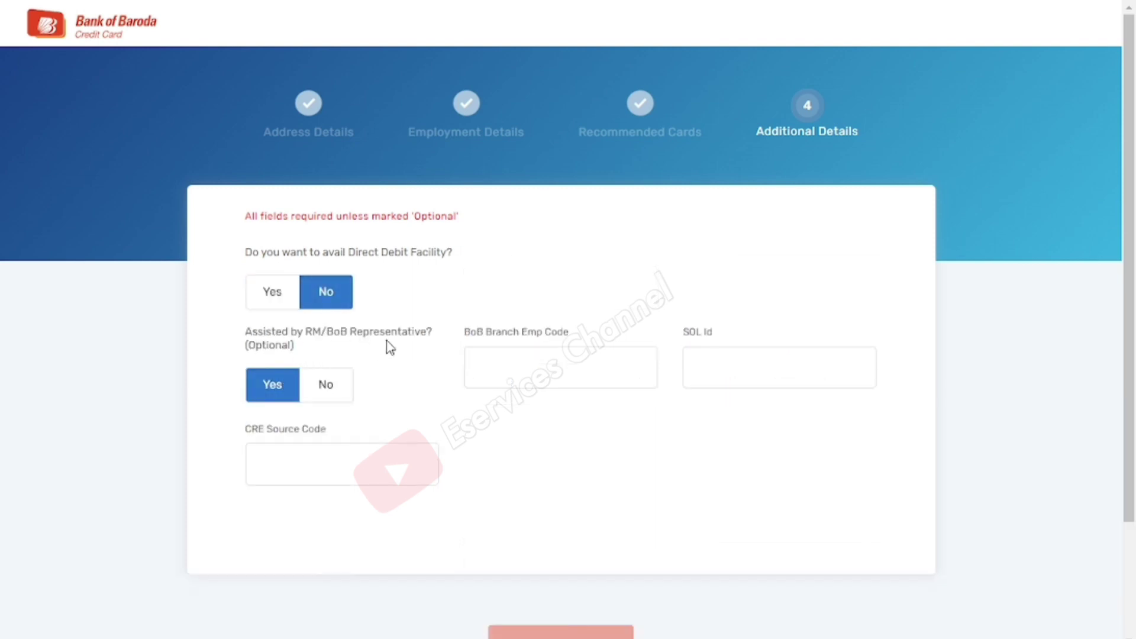
left_click(326, 389)
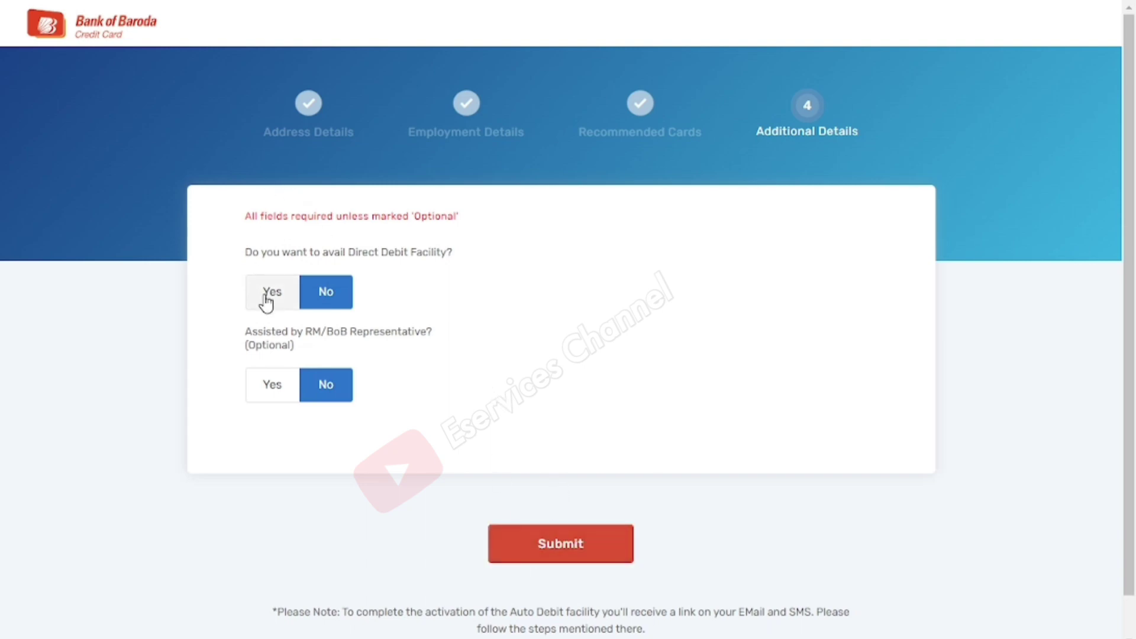
left_click(563, 546)
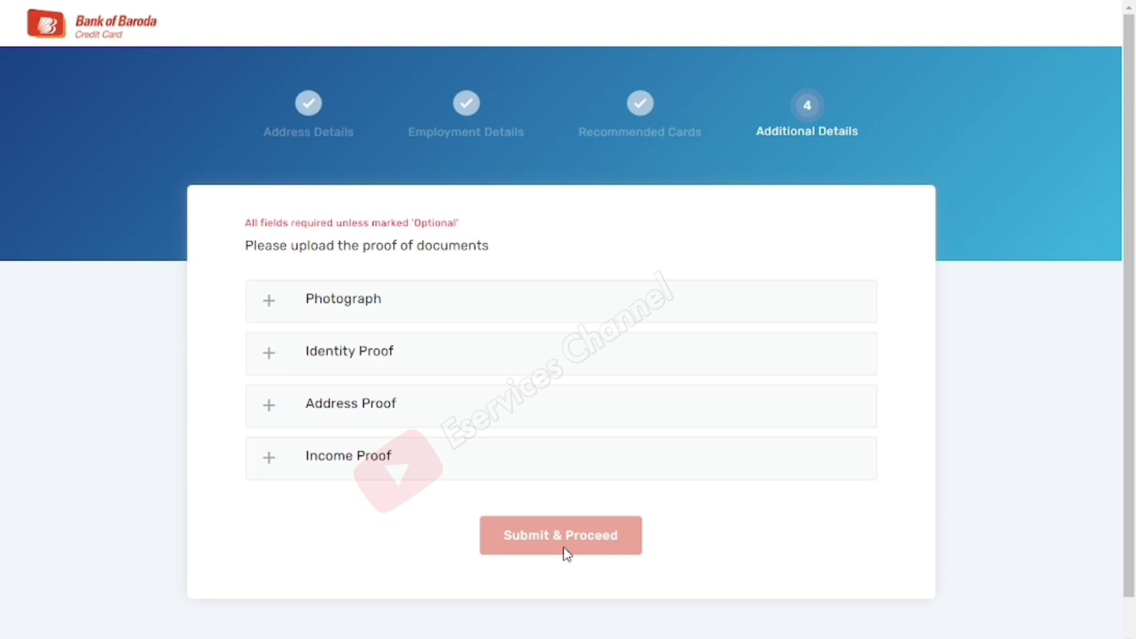
Expand the Photograph, Identity, Address and Income Proof sections to review accepted documents.
left_click(274, 307)
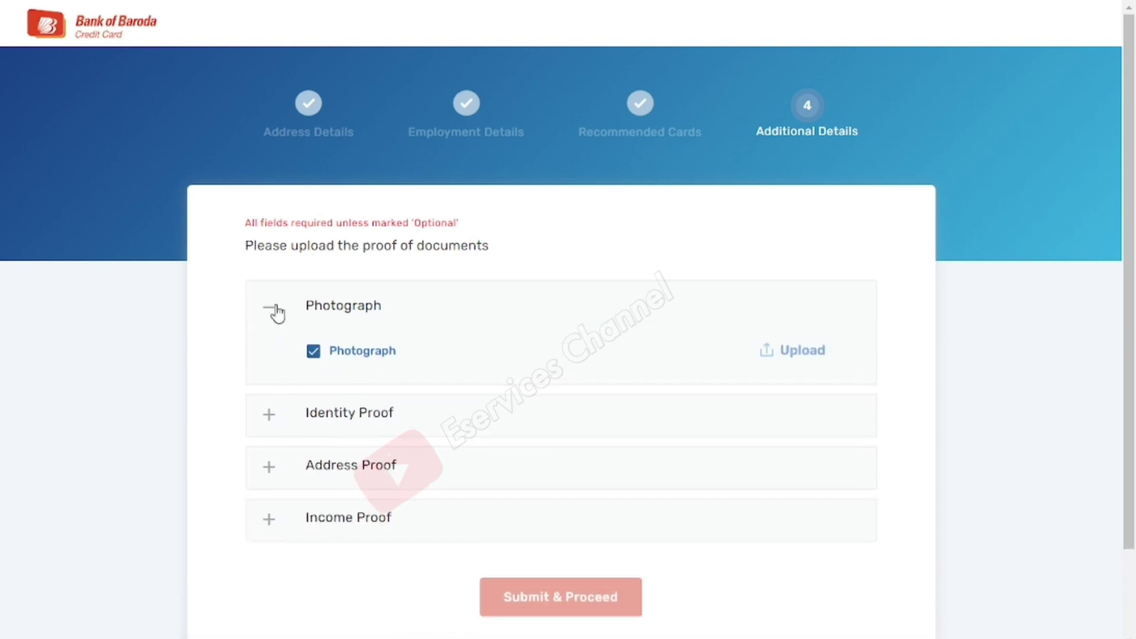
left_click(317, 428)
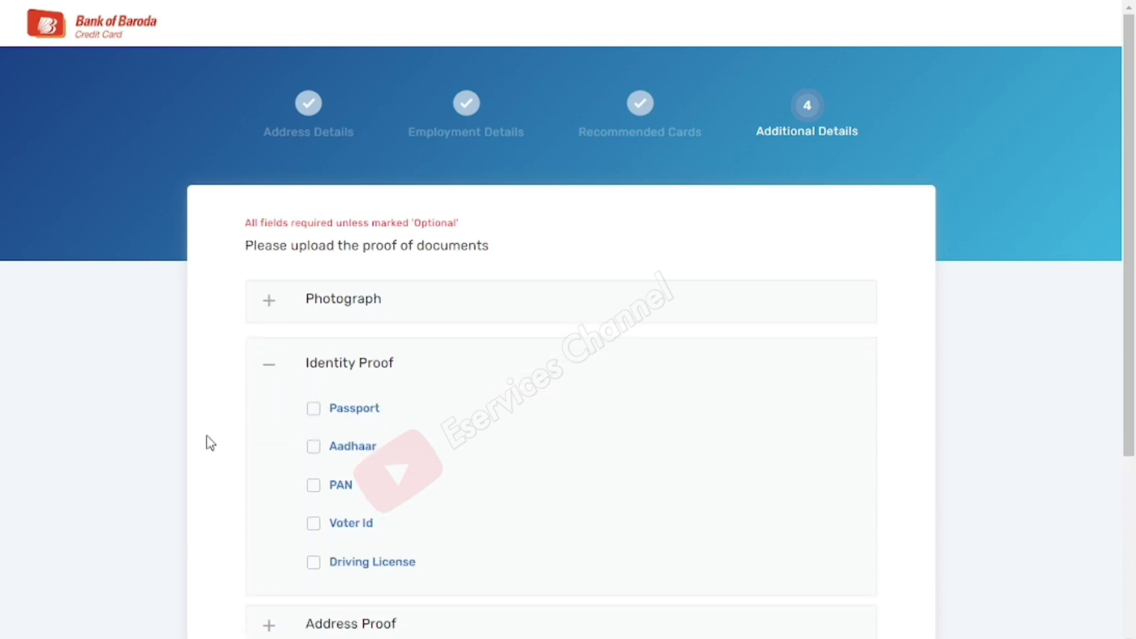
scroll(207, 473, "down", 5)
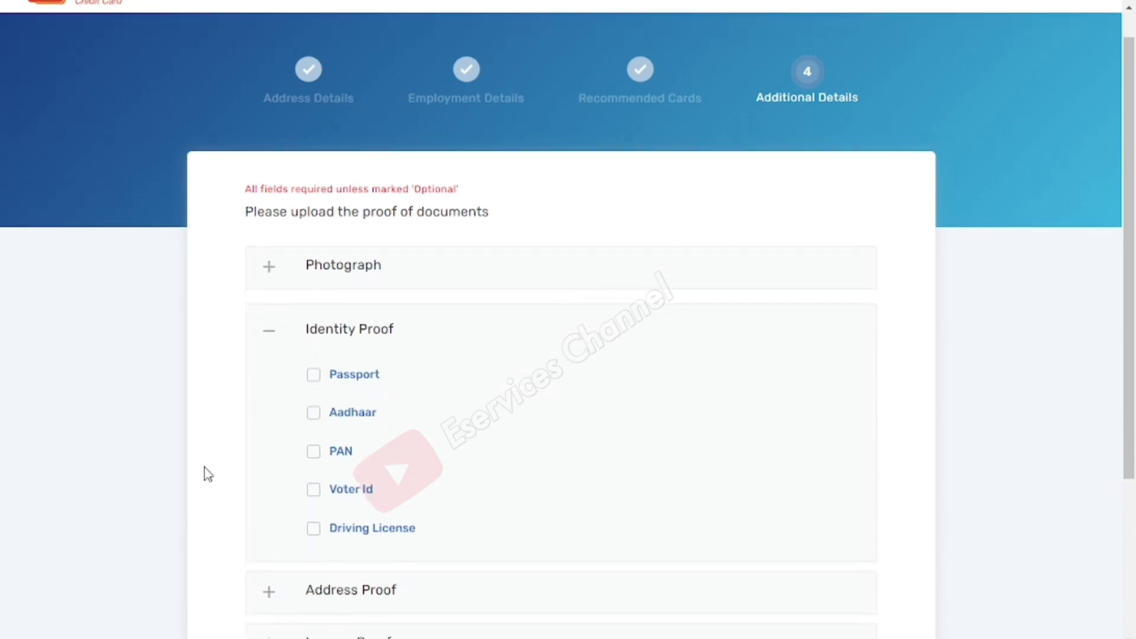
left_click(306, 380)
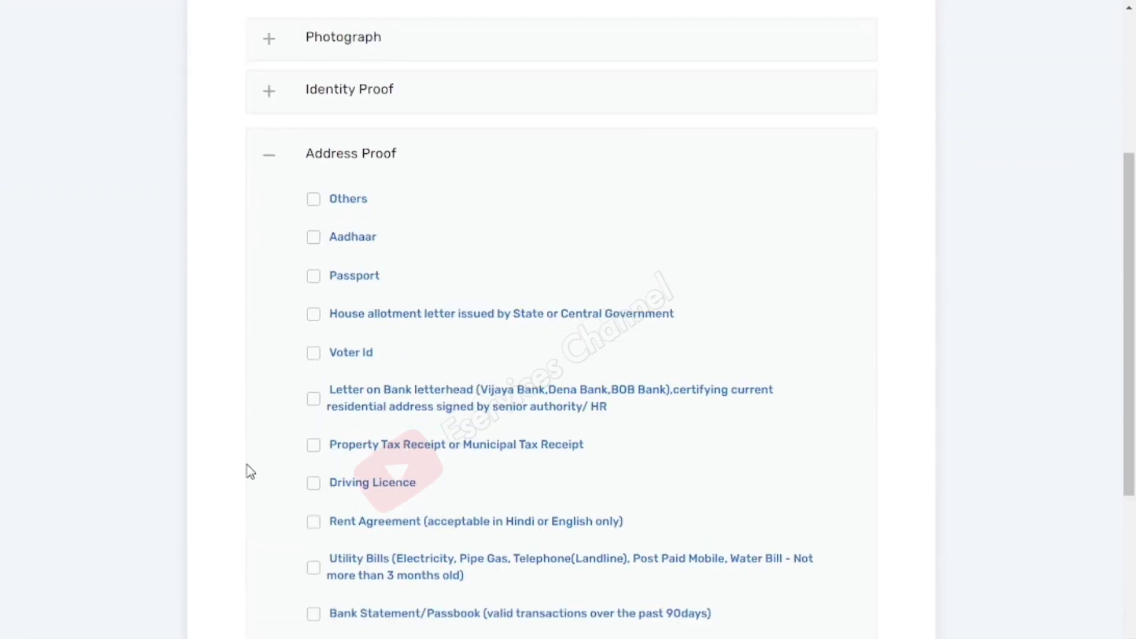
scroll(220, 448, "down", 5)
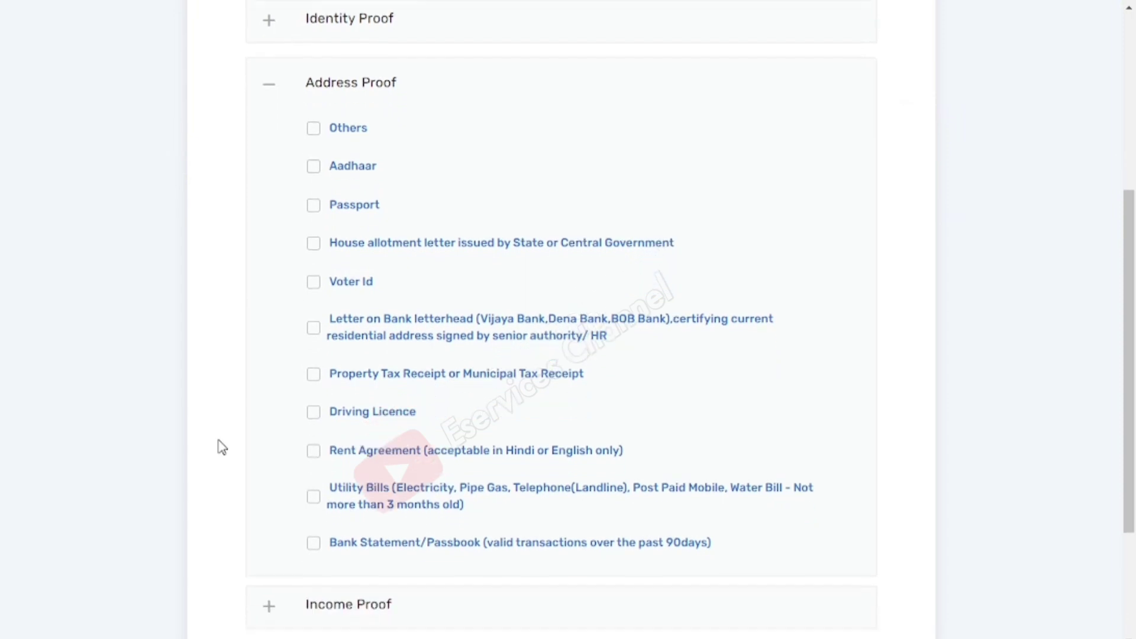
left_click(317, 420)
left_click(314, 408)
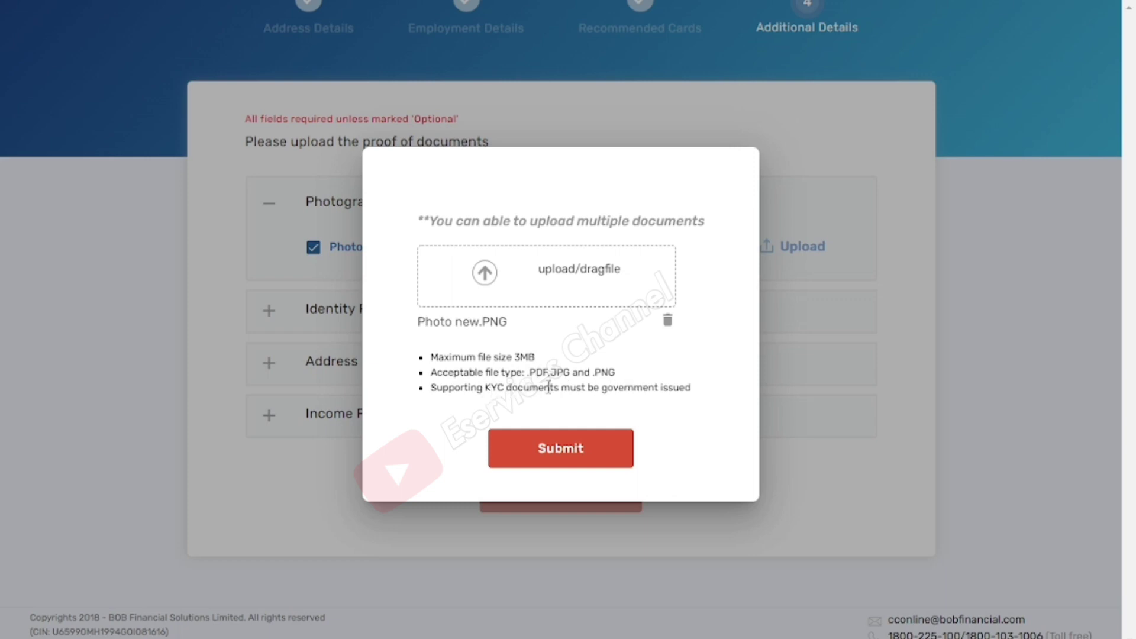
Upload Photo new.PNG as the applicant's photograph.
left_click(571, 448)
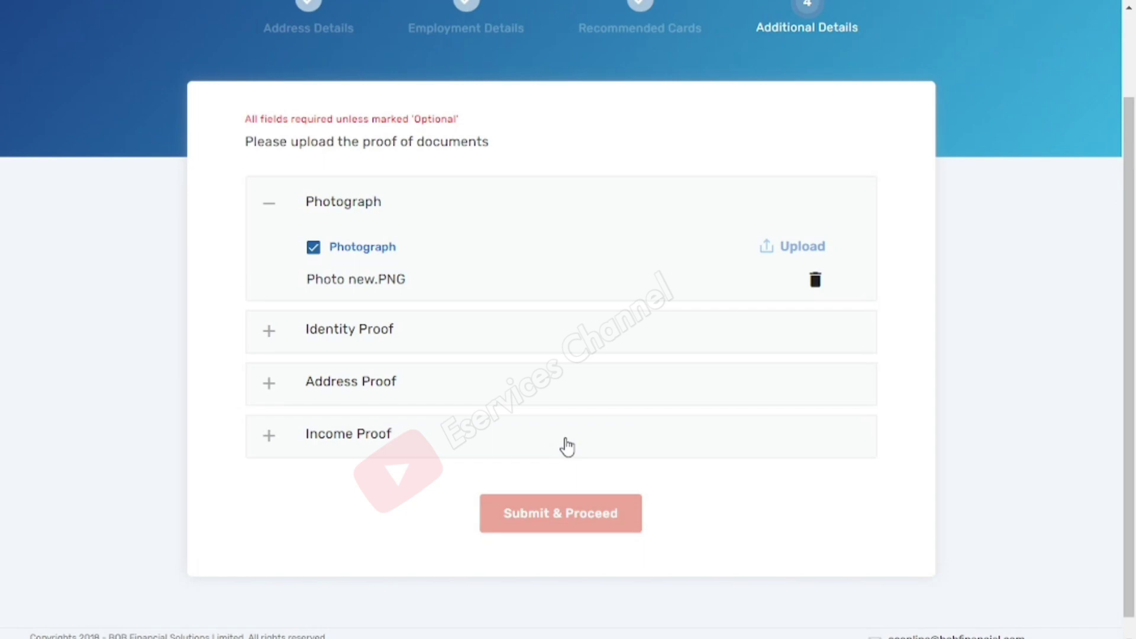
left_click(567, 447)
left_click(271, 373)
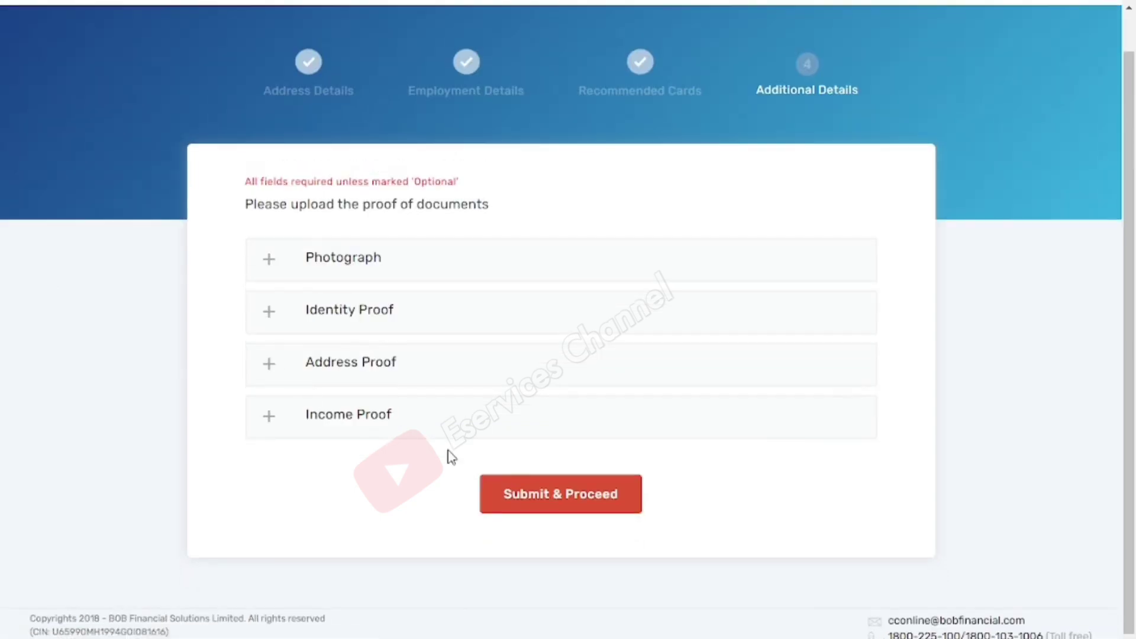
Submit the documents, accept the Terms of Service, and choose Now for Aadhaar eSign.
left_click(523, 497)
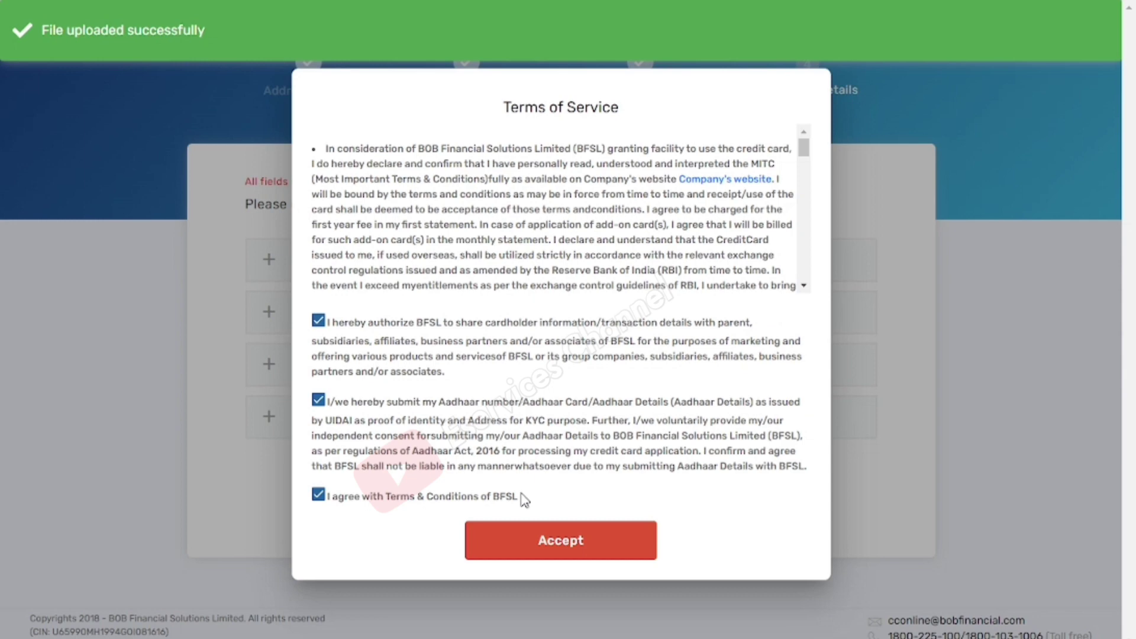
left_click(555, 539)
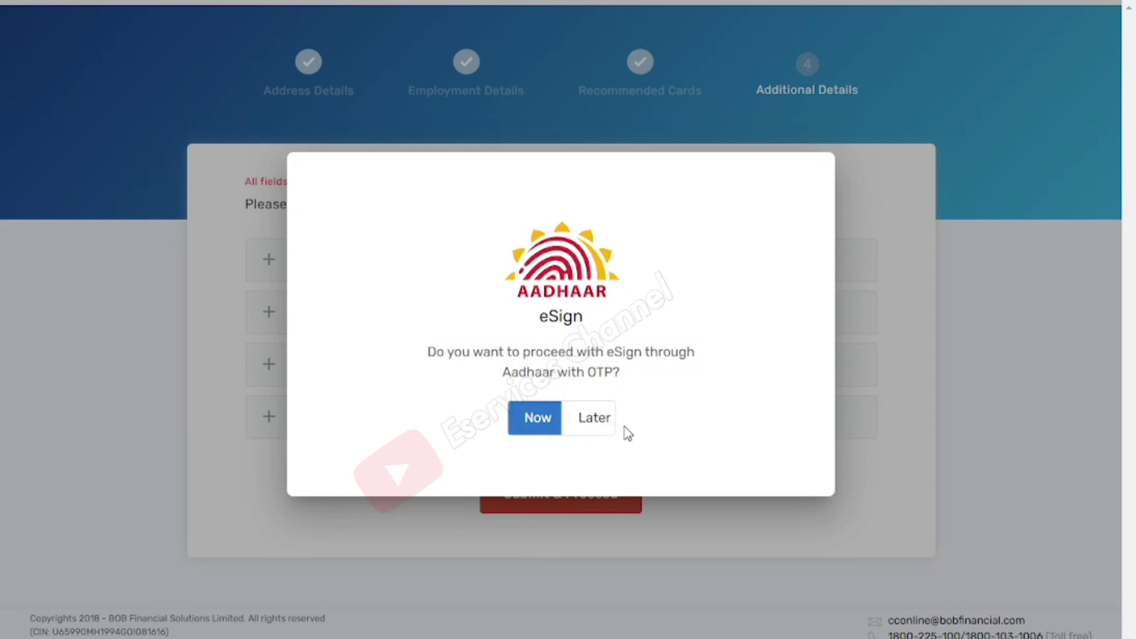
left_click(548, 421)
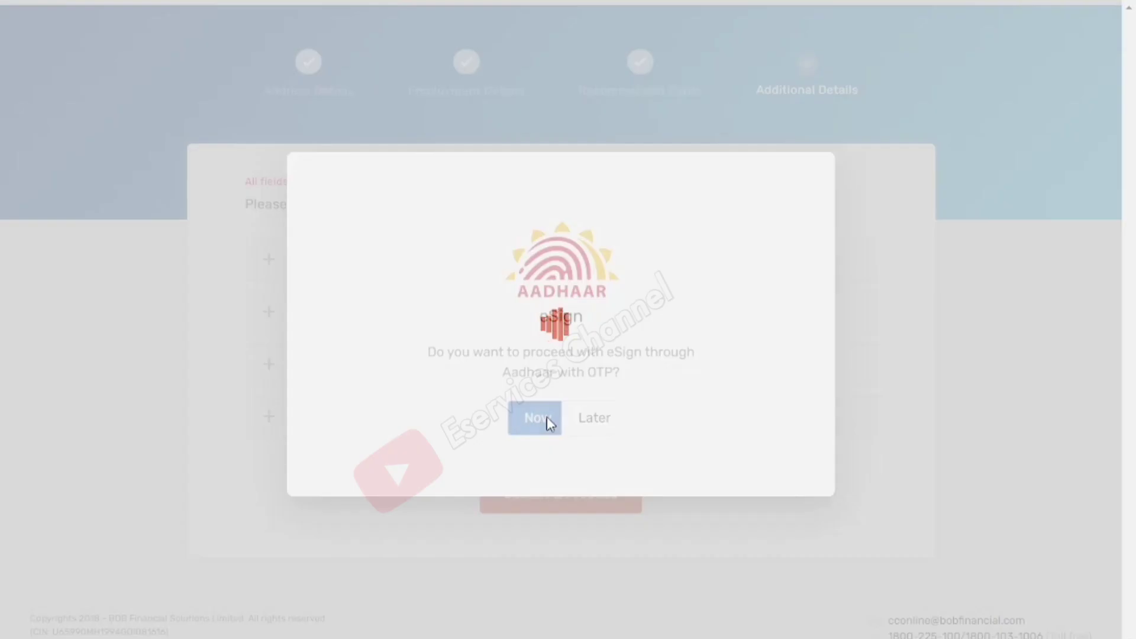